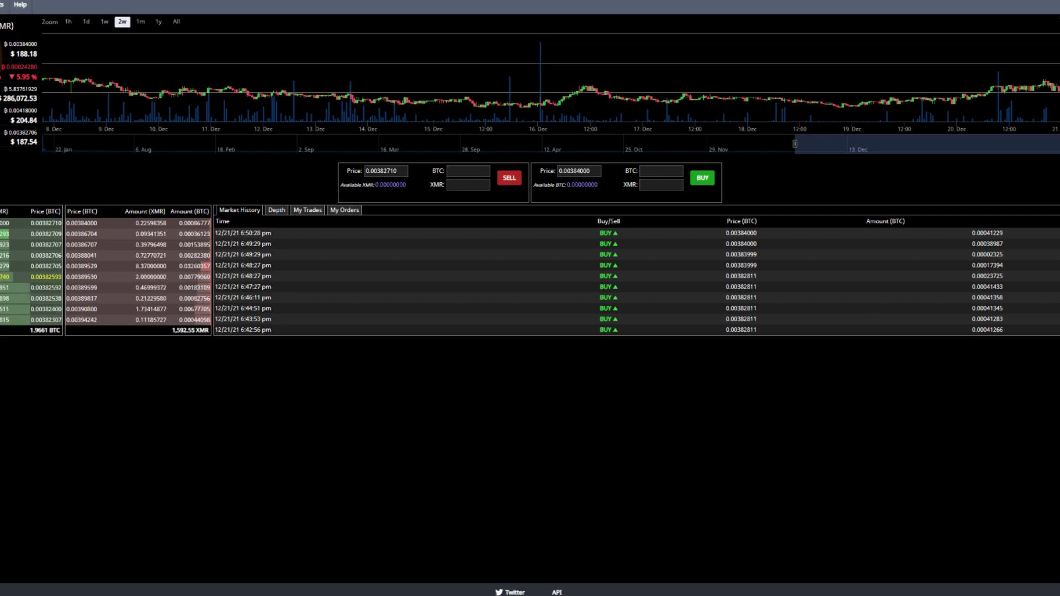
Step: Open the account settings by way of the account's balances page
left_click(1057, 8)
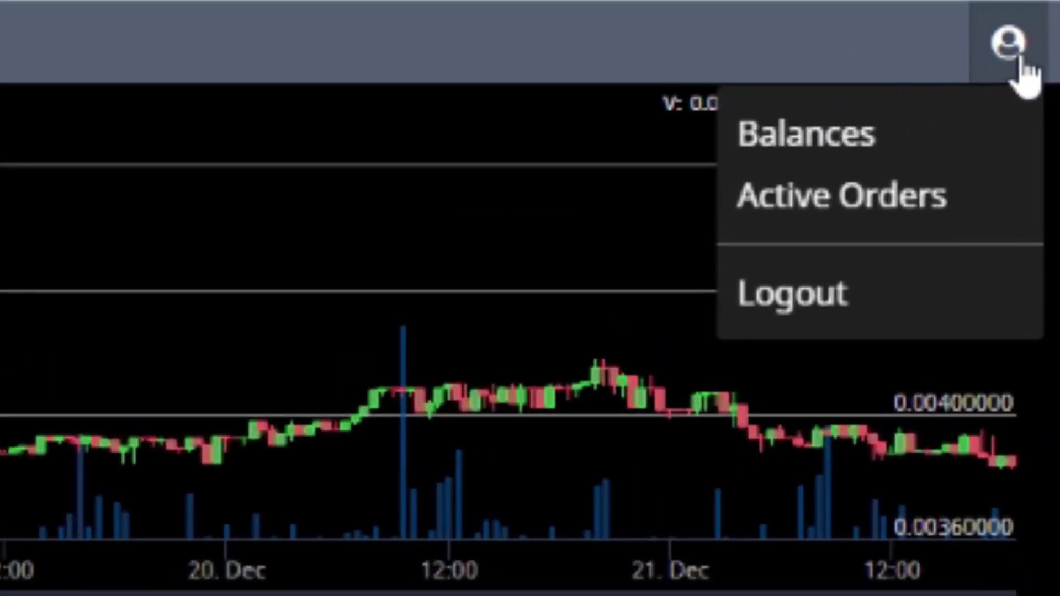
left_click(851, 138)
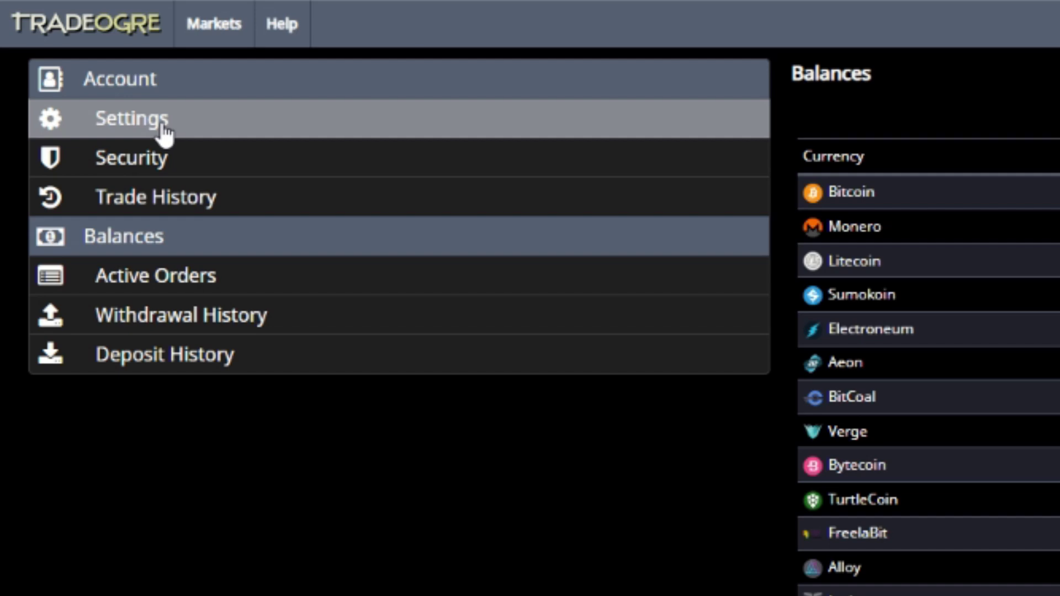
left_click(163, 127)
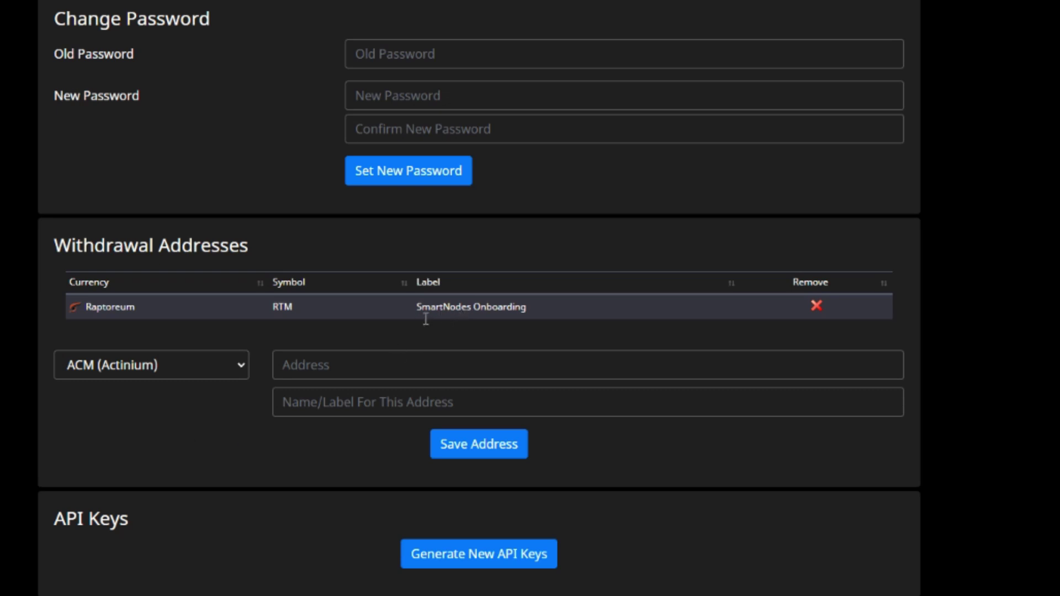
Step: Select RTM (Raptoreum) as the currency for a new withdrawal address and start its address entry
left_click(235, 371)
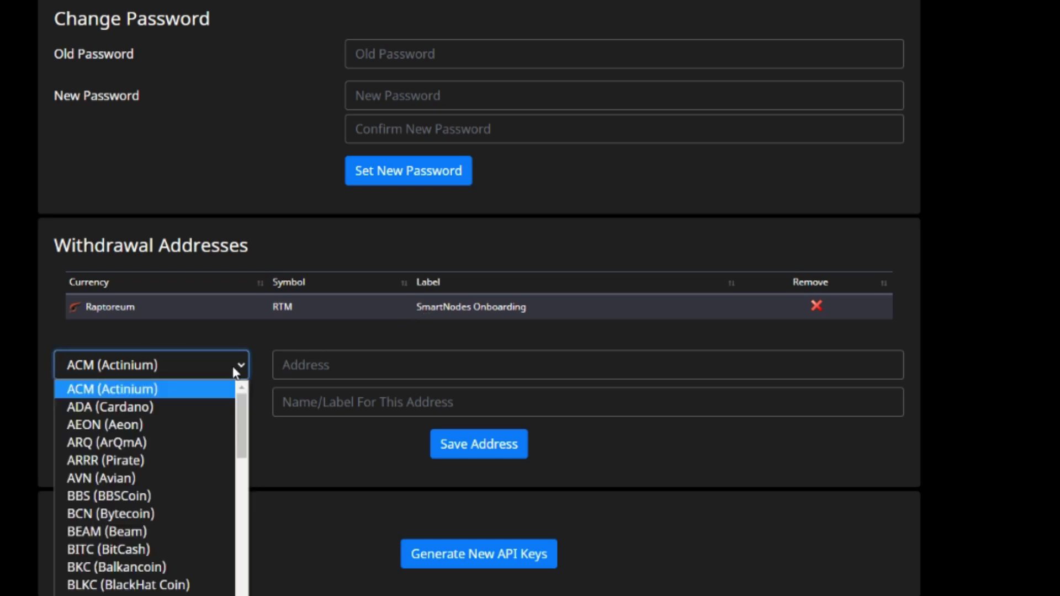
type("rtm")
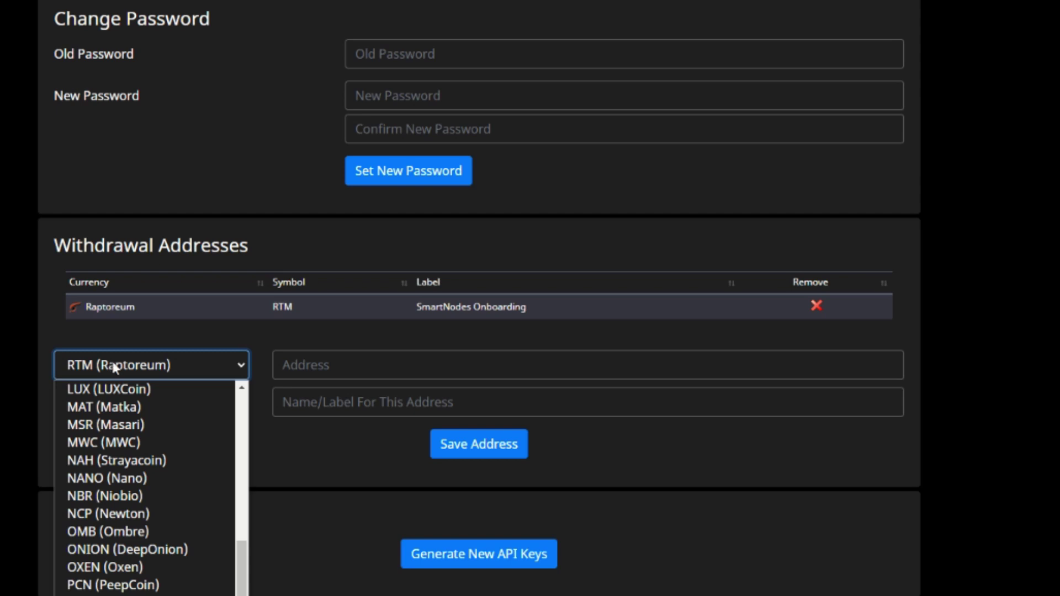
scroll(144, 552, "up", 1)
scroll(166, 386, "up", 1)
left_click(165, 370)
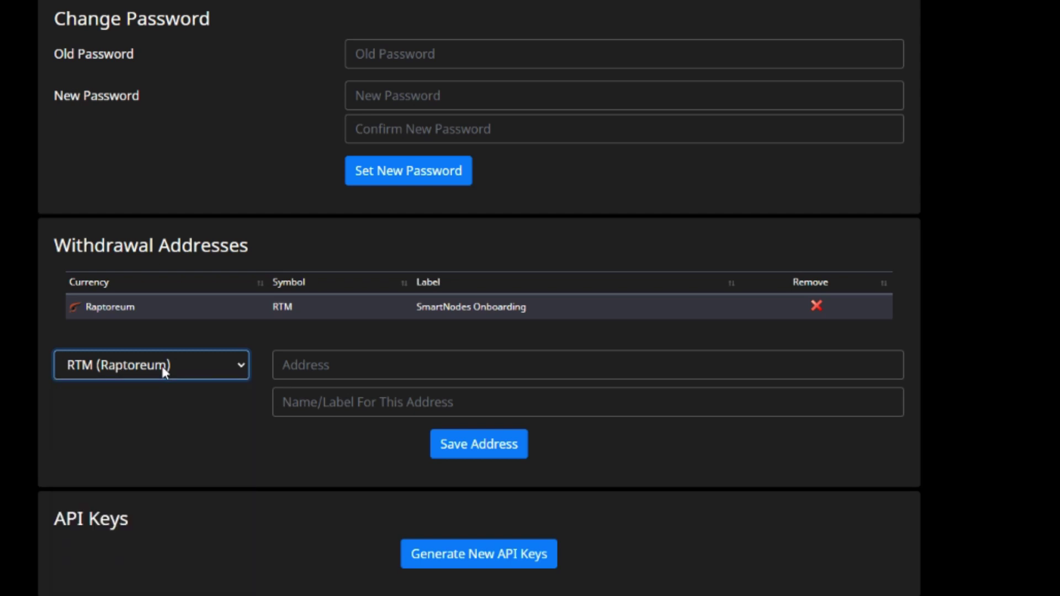
left_click(330, 369)
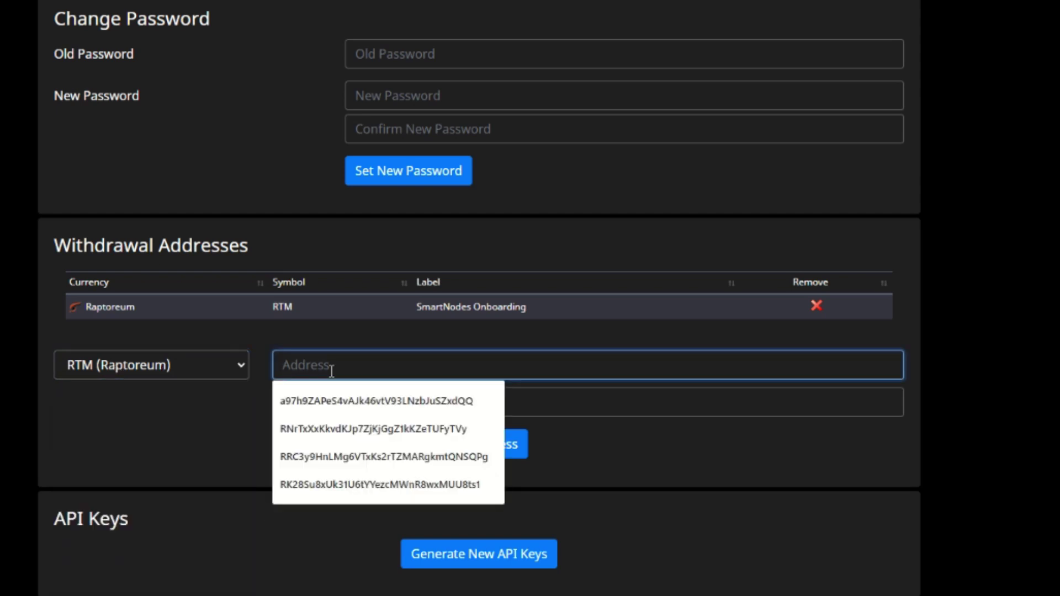
Step: Try the label "testing or trying" for the new withdrawal address, then clear it without saving
left_click(322, 413)
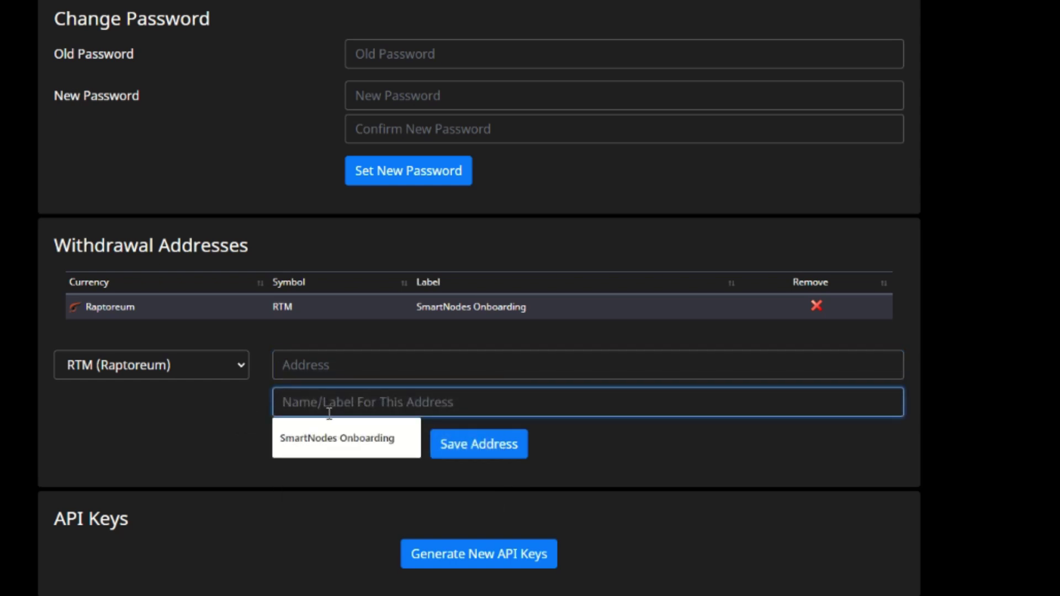
type("test")
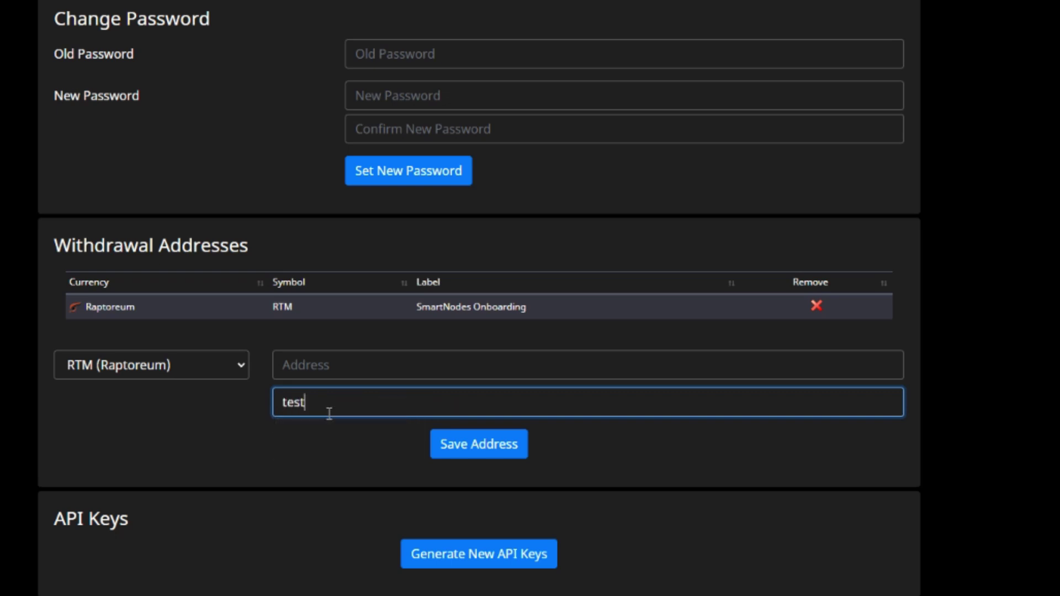
type("ing or trying")
key("BackSpace")
key("BackSpace")
key("BackSpace")
key("BackSpace")
key("BackSpace")
key("BackSpace")
key("BackSpace")
key("BackSpace")
key("BackSpace")
key("BackSpace")
key("BackSpace")
key("BackSpace")
key("BackSpace")
key("BackSpace")
key("BackSpace")
key("BackSpace")
key("BackSpace")
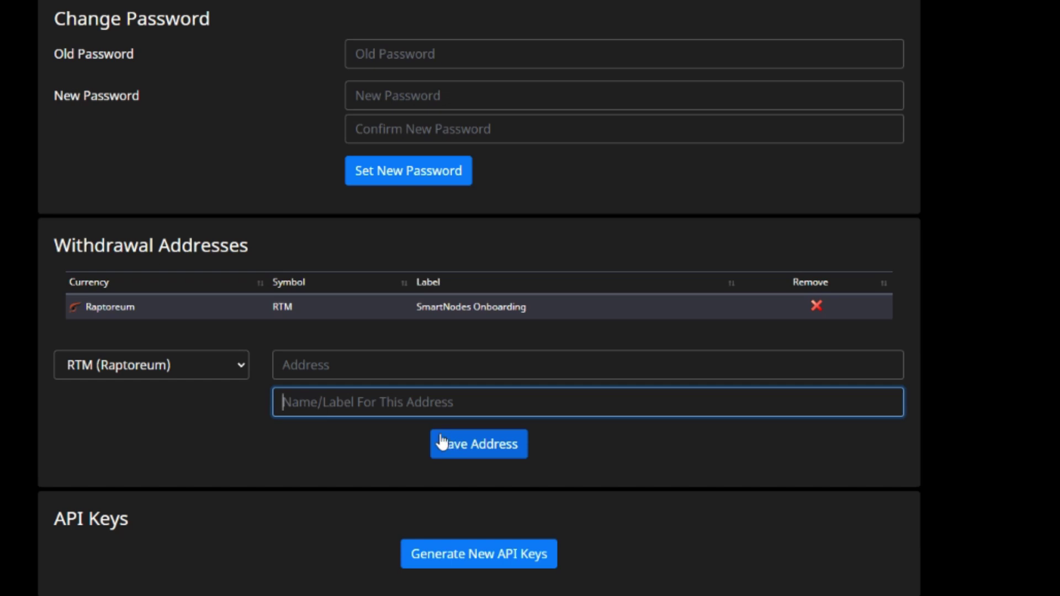
left_click(334, 312)
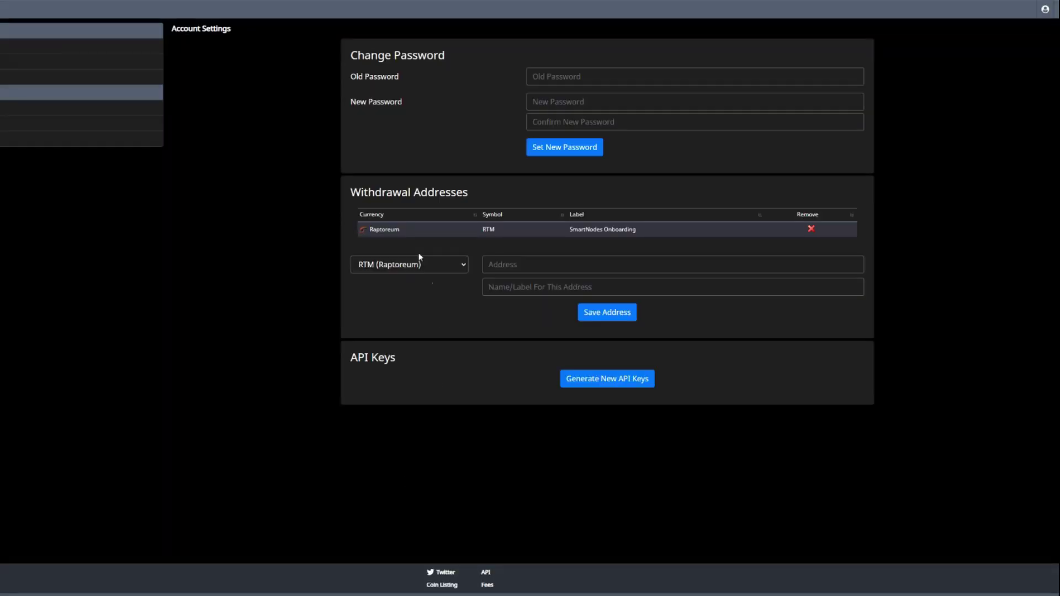
Step: Go to the account balances and open the deposit page for Monero
left_click(1046, 10)
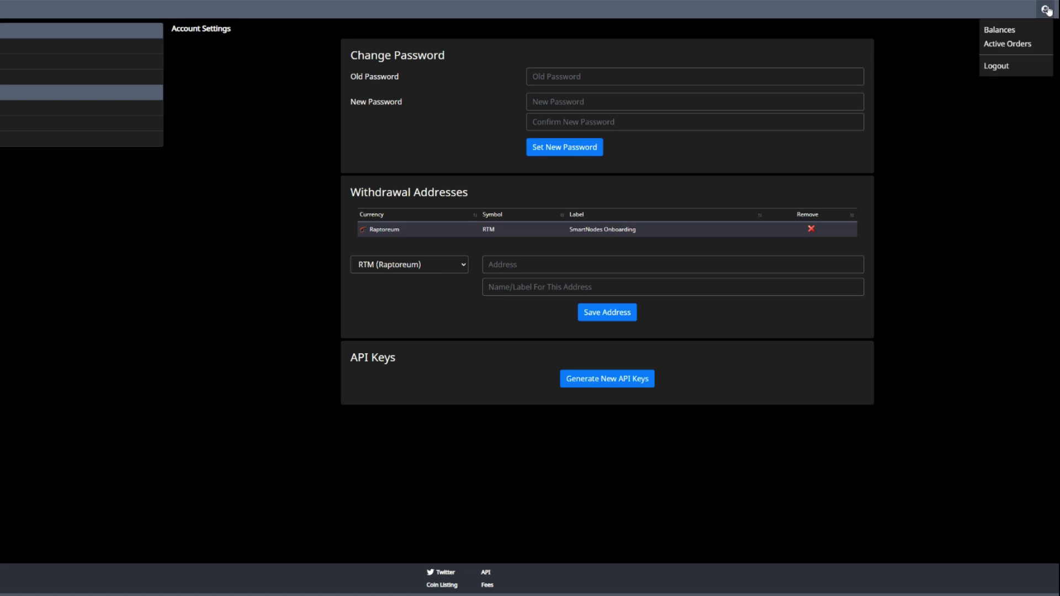
left_click(1001, 32)
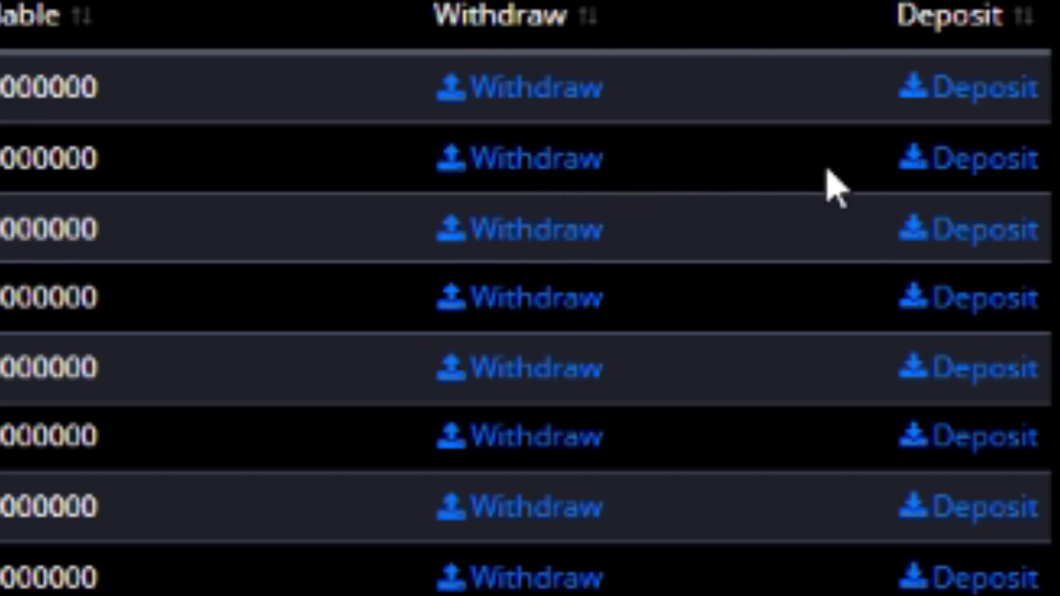
left_click(987, 168)
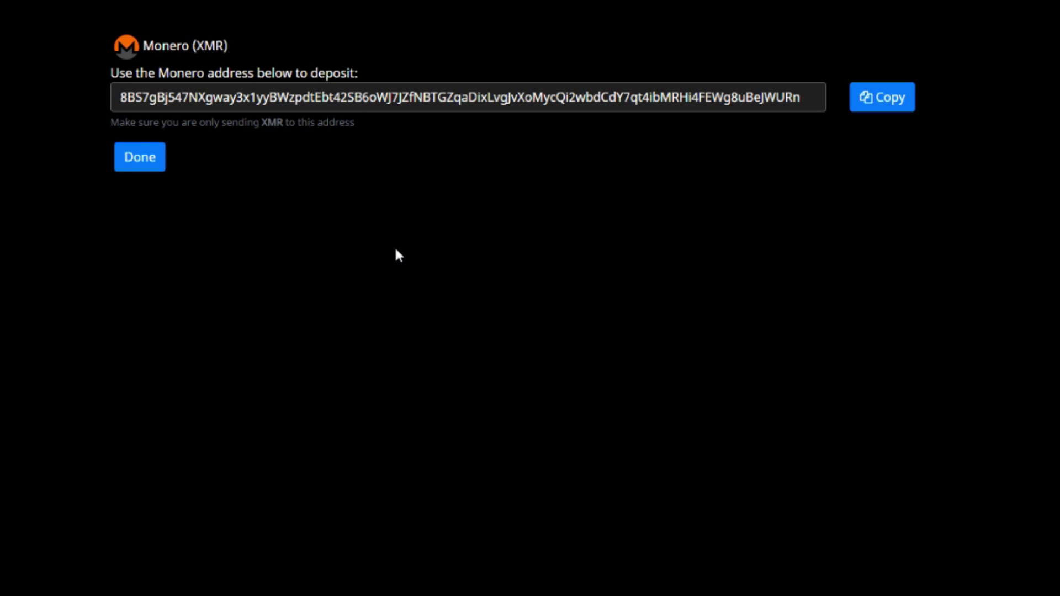
Step: Copy the Monero deposit address to the clipboard
left_click(886, 99)
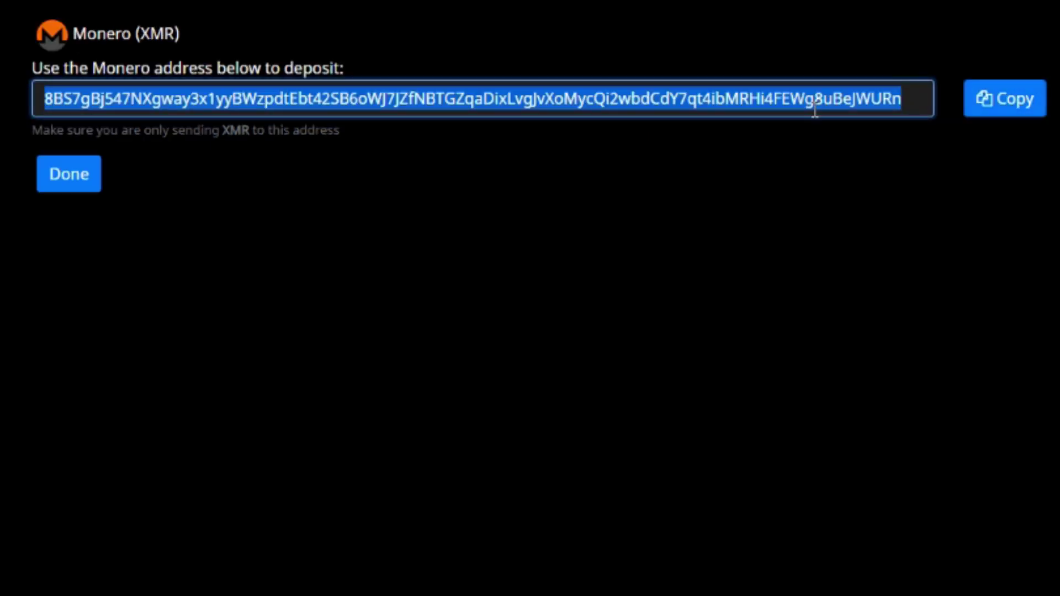
right_click(816, 109)
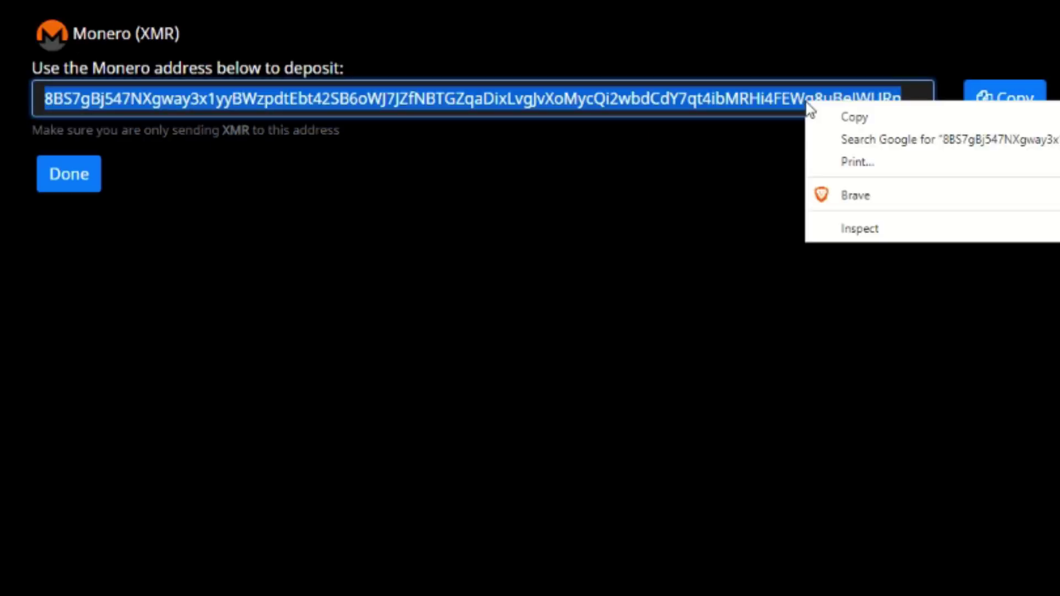
left_click(850, 118)
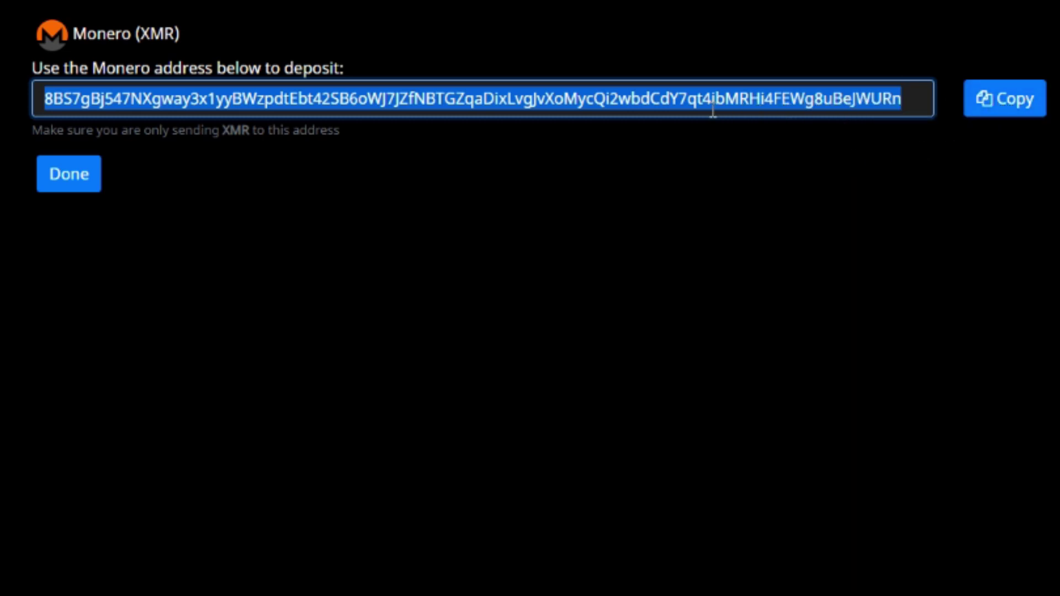
Step: Switch to the Exodus wallet, start sending Monero and paste the copied deposit address as the recipient
key("alt+Tab")
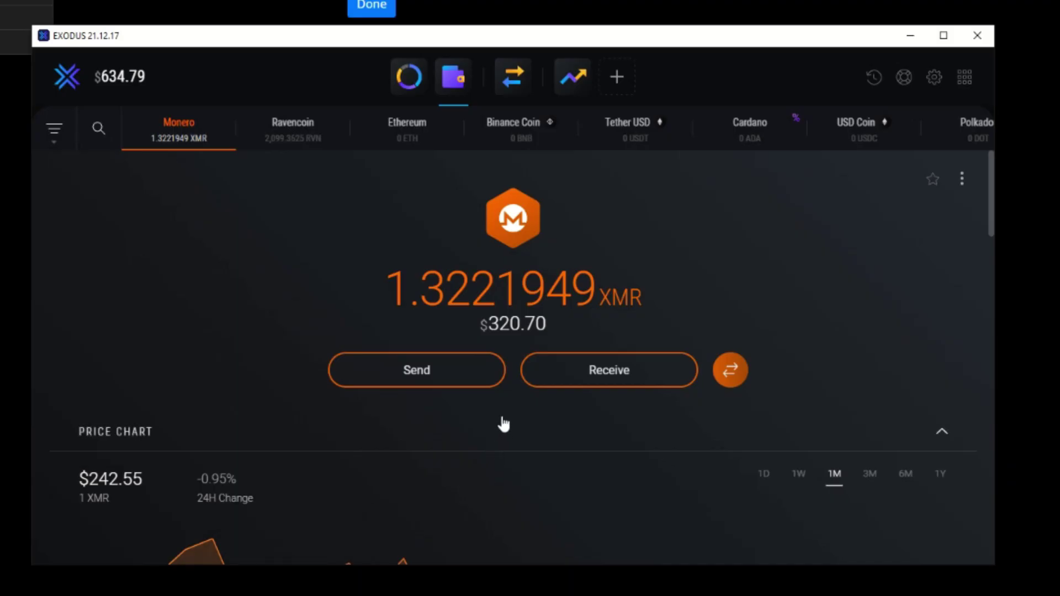
left_click(424, 379)
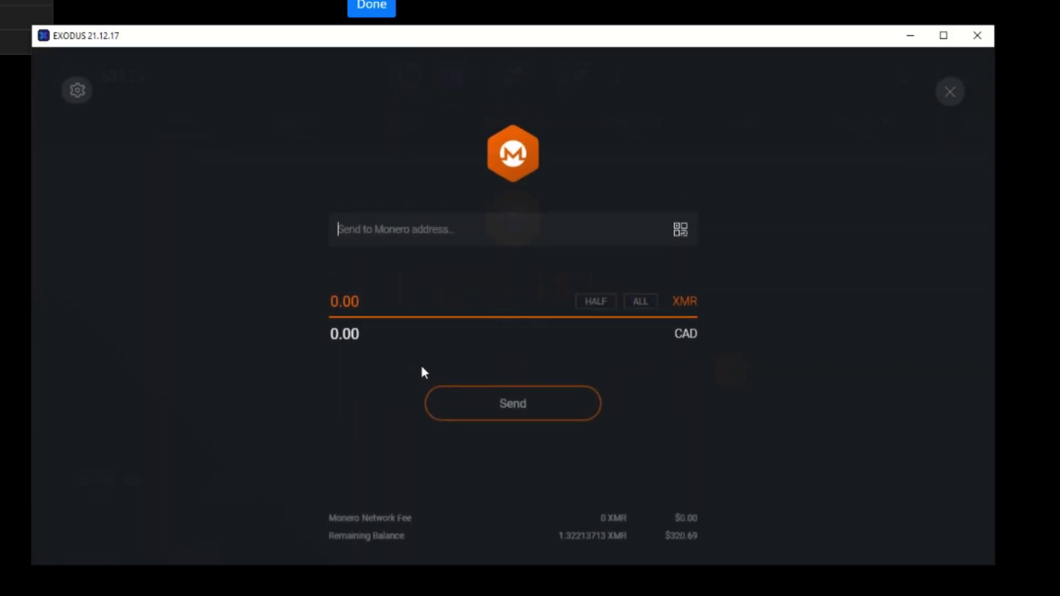
right_click(406, 231)
left_click(436, 321)
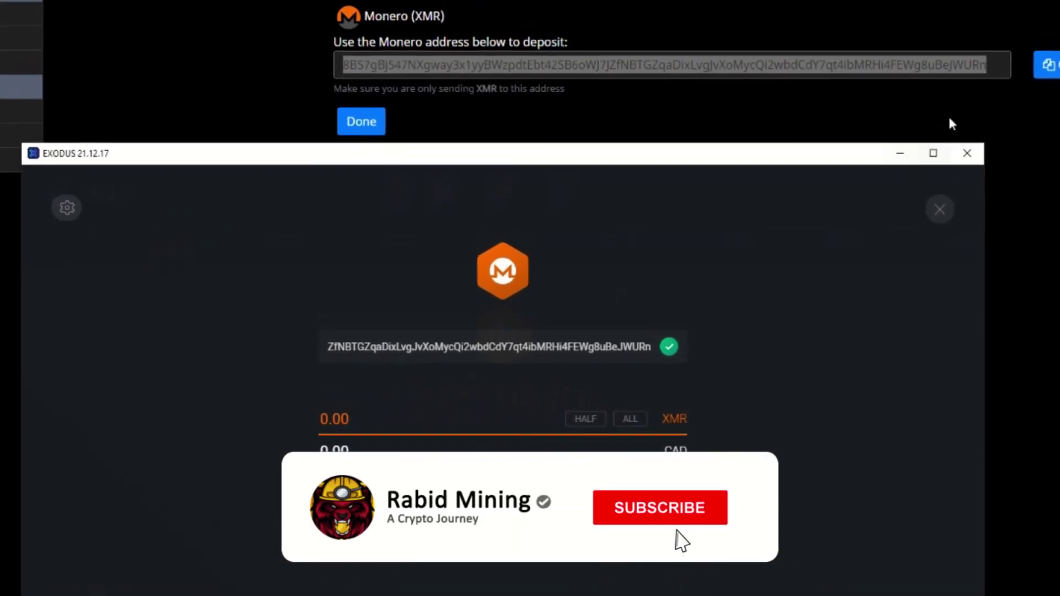
Step: Check the pasted Monero recipient address character by character back to its beginning against the deposit address
key("Left")
key("Left")
key("Left")
key("Left")
key("Left")
key("Left")
key("Left")
key("Left")
key("Left")
key("Left")
key("Left")
key("Left")
key("Left")
key("Left")
key("Left")
key("Left")
key("Left")
key("Left")
key("Left")
key("Left")
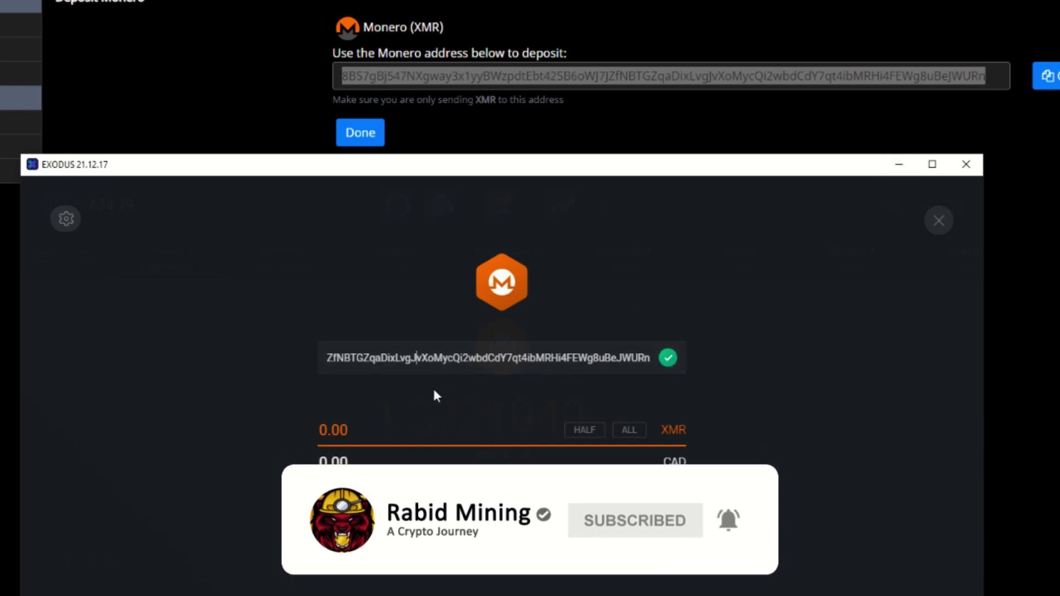
key("Left")
key("Left")
key("Left")
key("Left")
key("Left")
key("Left")
key("Left")
key("Left")
key("Left")
key("Left")
key("Left")
key("Left")
key("Left")
key("Left")
key("Left")
key("Left")
key("Left")
key("Left")
key("Left")
key("Left")
key("Left")
key("Left")
key("Left")
key("Left")
key("Left")
key("Left")
key("Left")
key("Left")
key("Left")
key("Left")
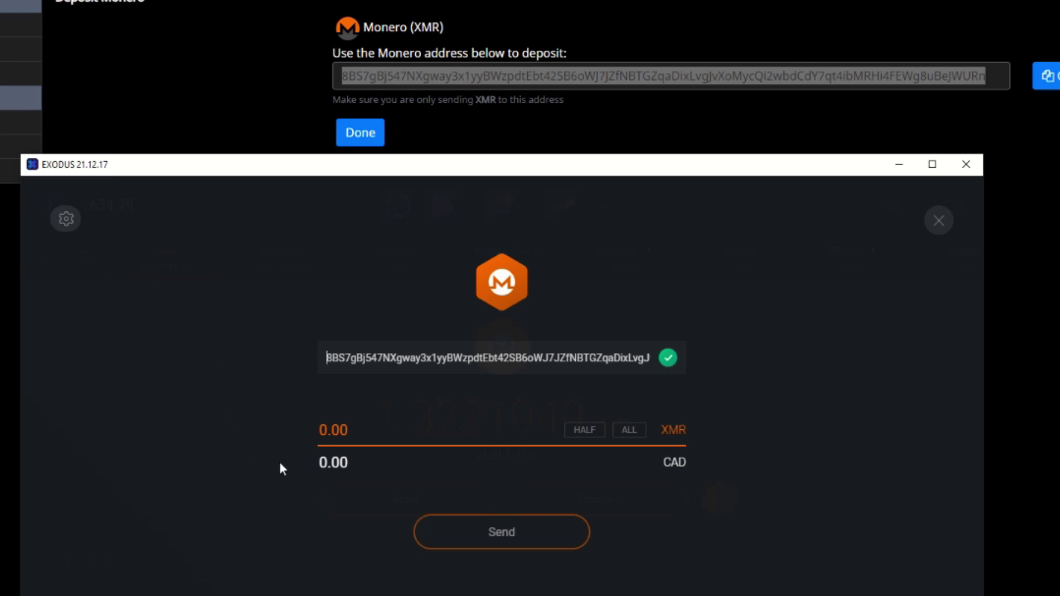
Step: Send 0.5 XMR from the wallet to the deposit address, confirm the transfer and dismiss the completion notice
left_click(362, 440)
type("0.5")
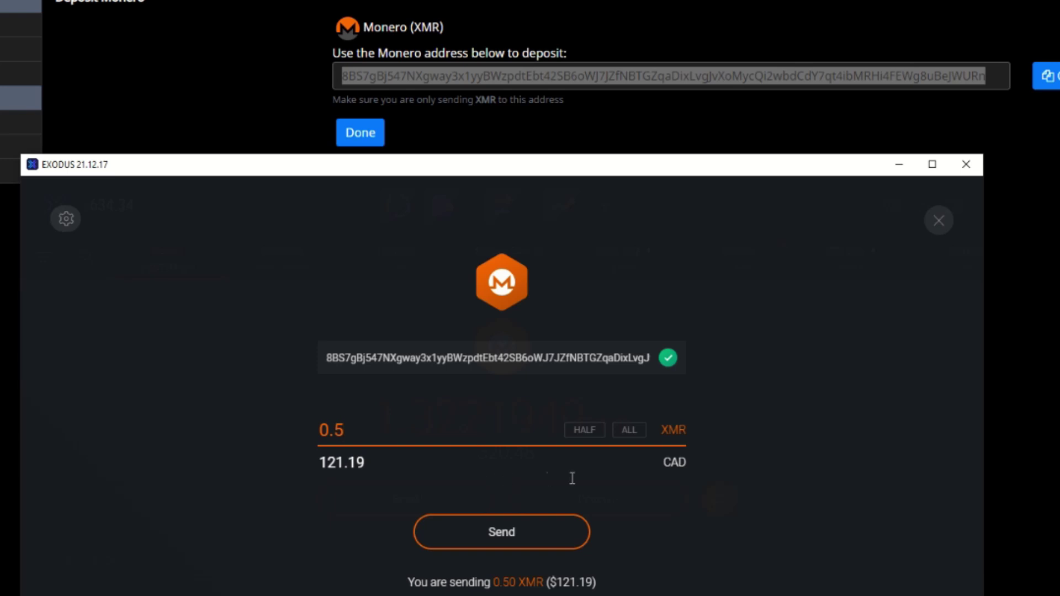
left_click(505, 538)
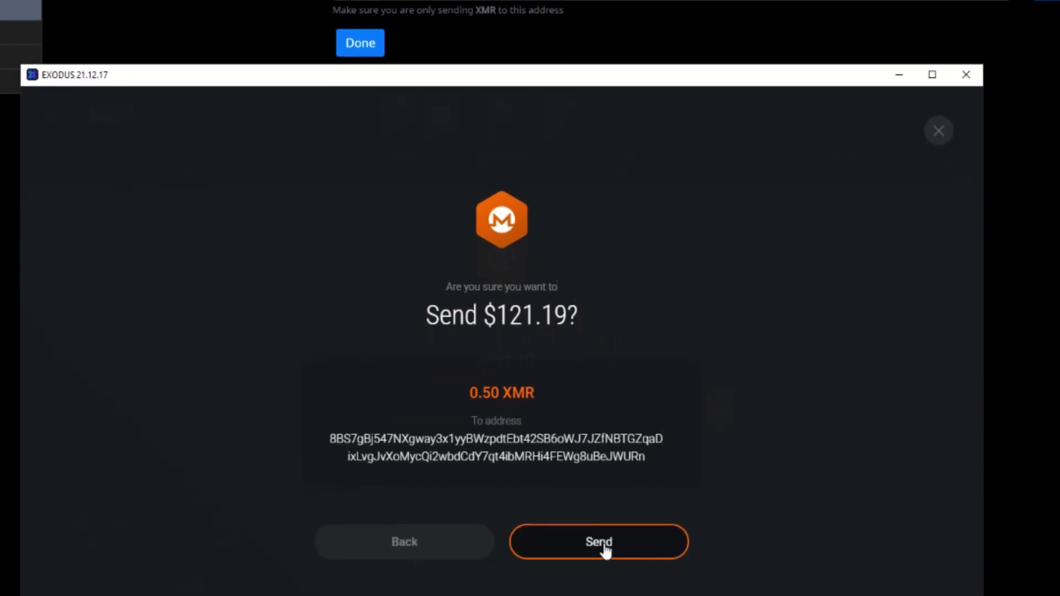
left_click(604, 544)
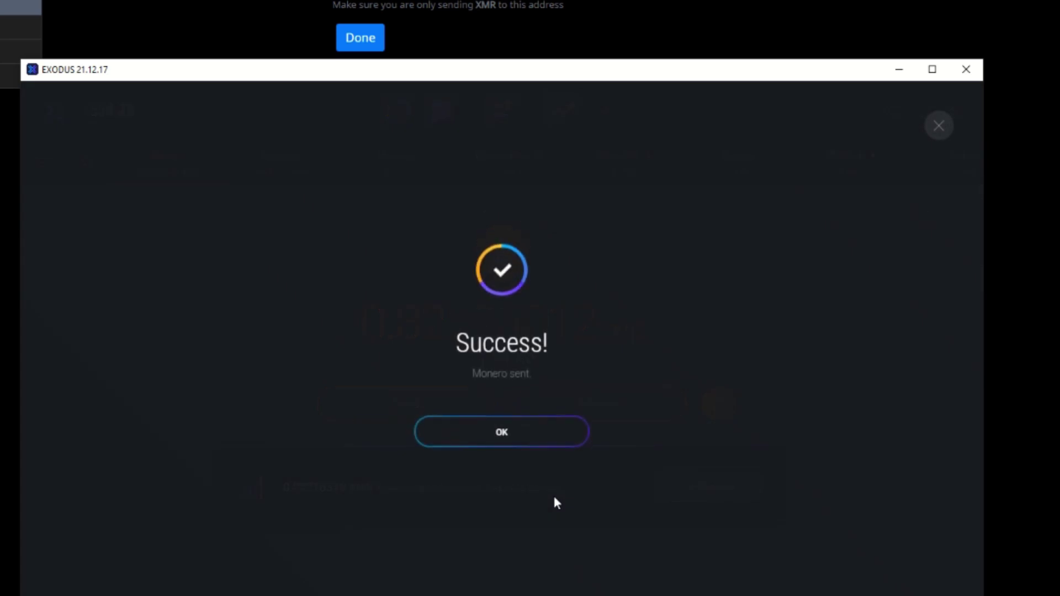
left_click(507, 440)
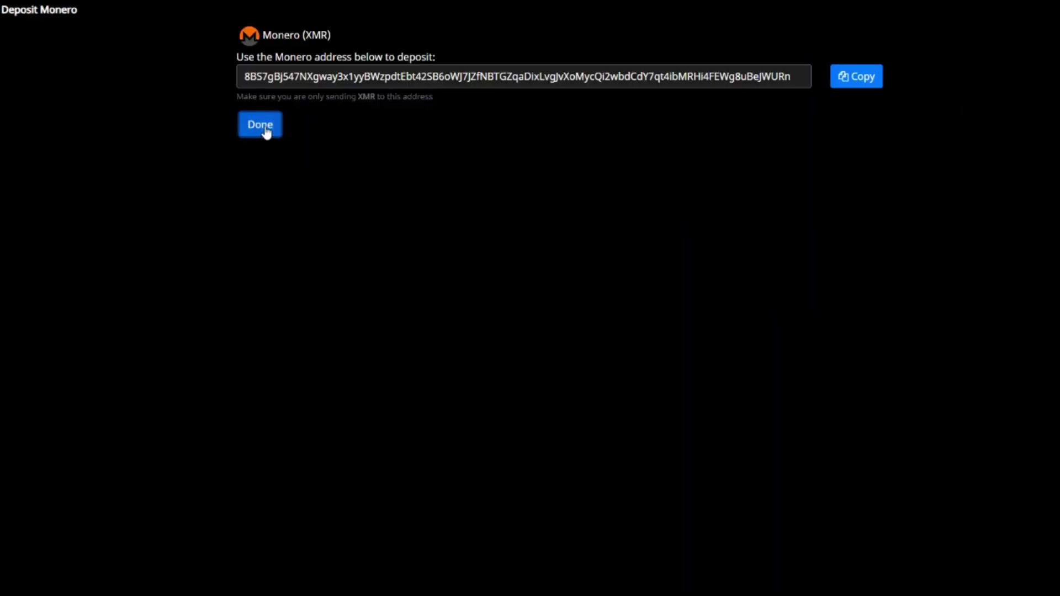
Step: Finish the Monero deposit in TradeOgre, review the deposit history and look at the wallet's Monero balance in Exodus
left_click(268, 133)
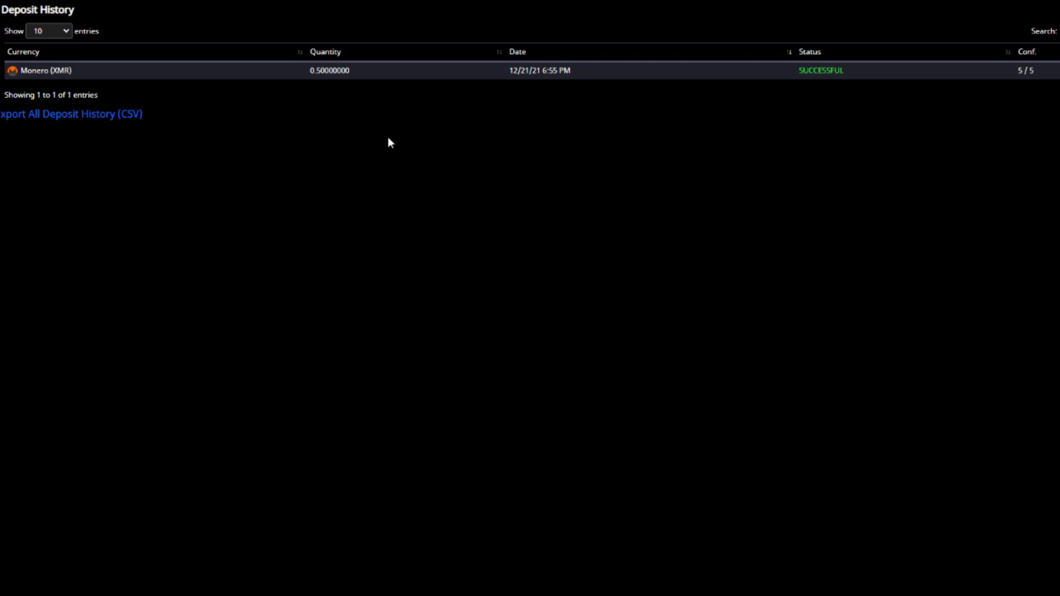
key("alt+Tab")
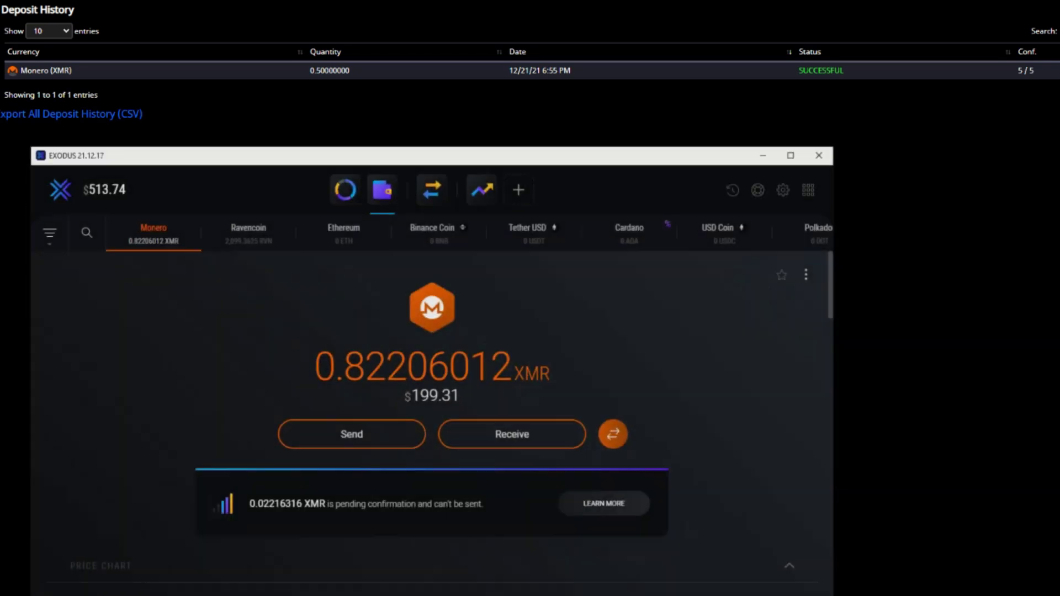
left_click(778, 142)
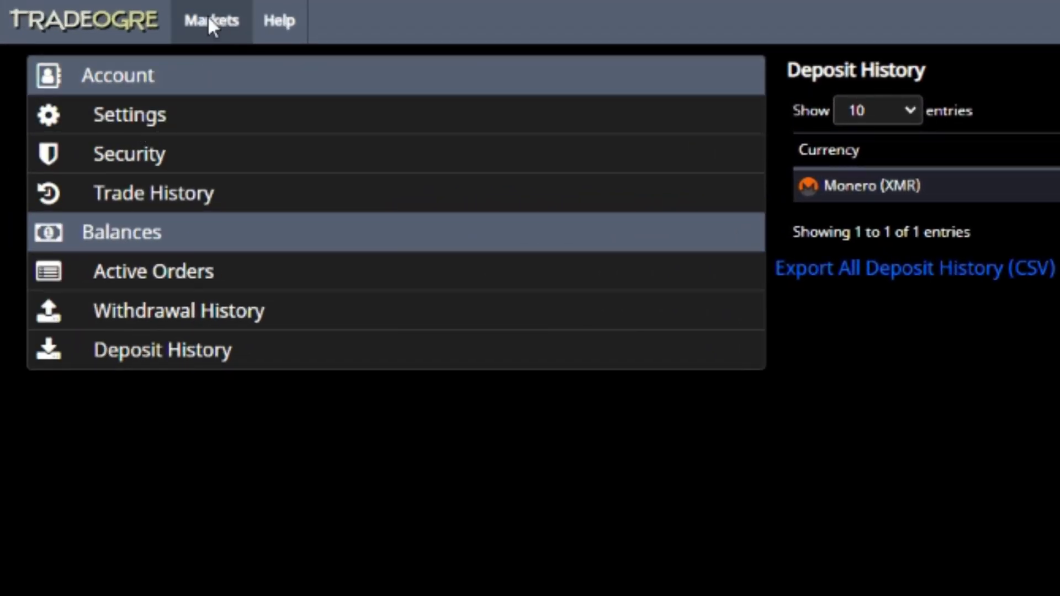
Step: Open the BTC-XMR trading pair from the list of BTC markets
left_click(209, 18)
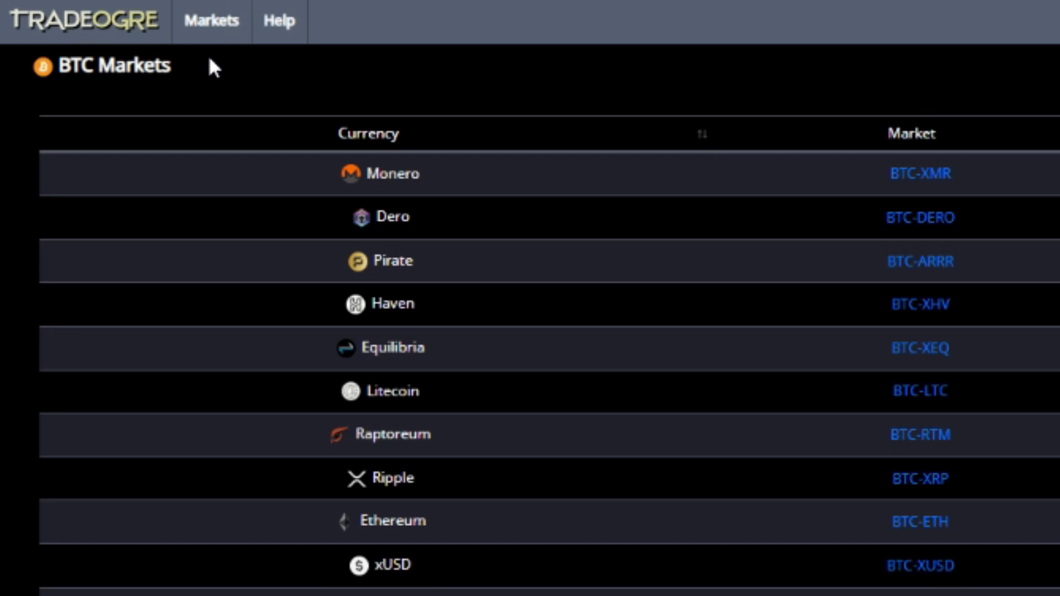
left_click(935, 177)
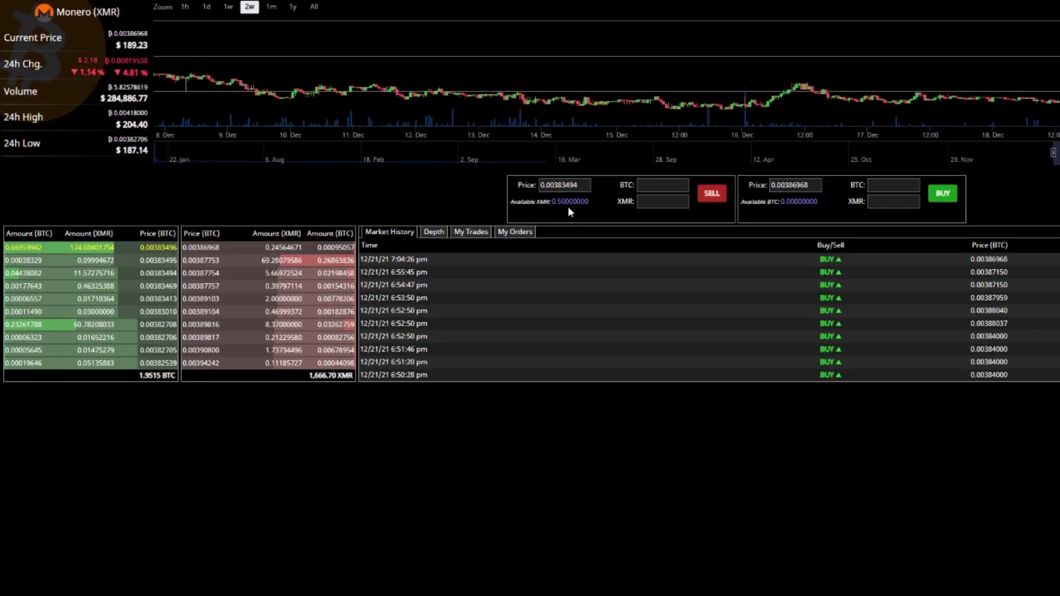
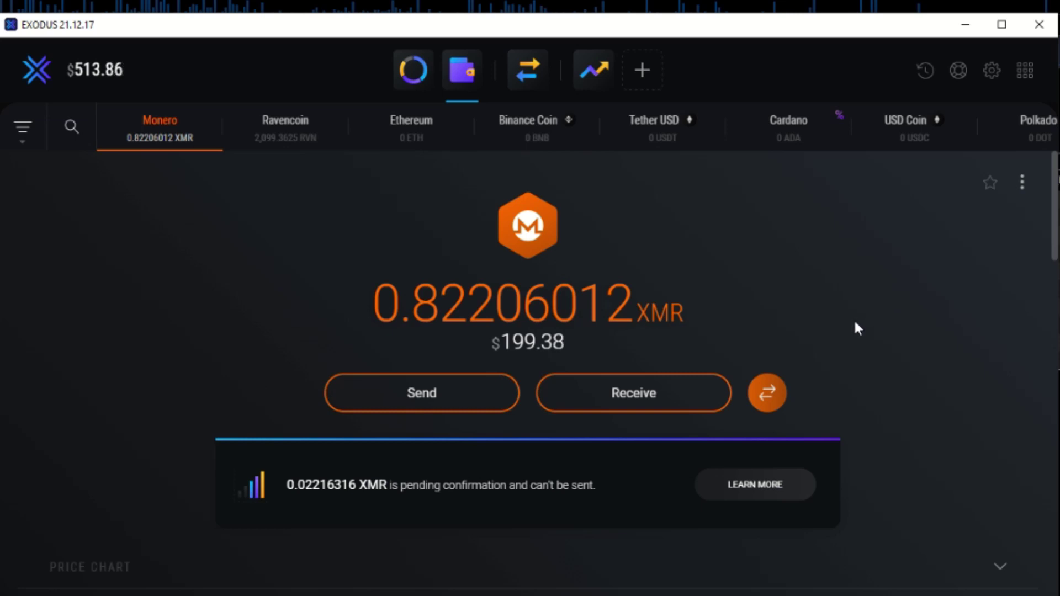
Step: Open the exchange form for swapping Monero in the Exodus wallet
left_click(768, 393)
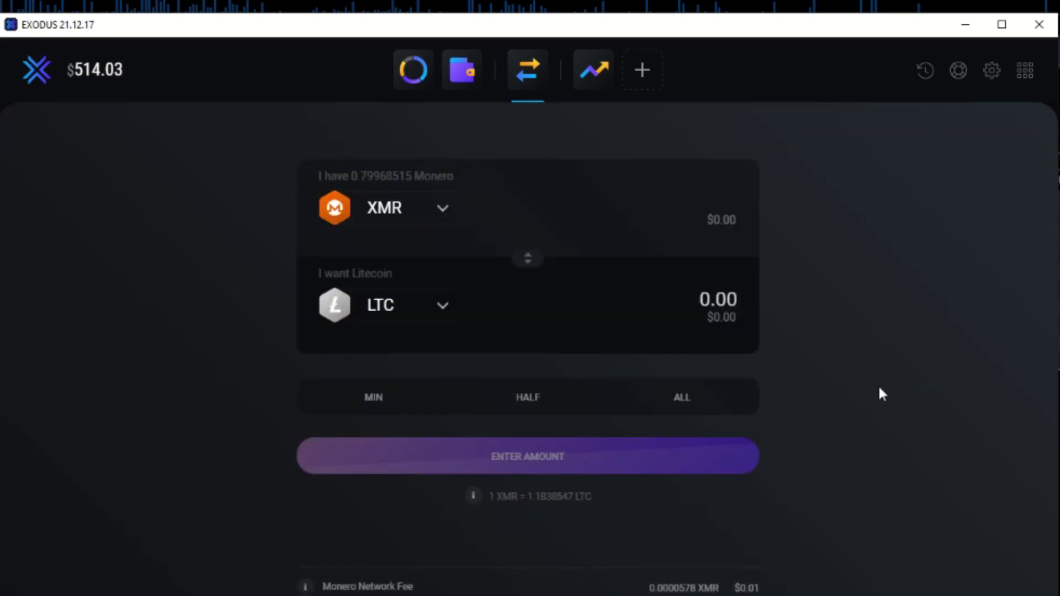
Step: In TradeOgre, try filling the XMR sell order with prices from the order book and the full available 0.5 XMR
type("0.50000000")
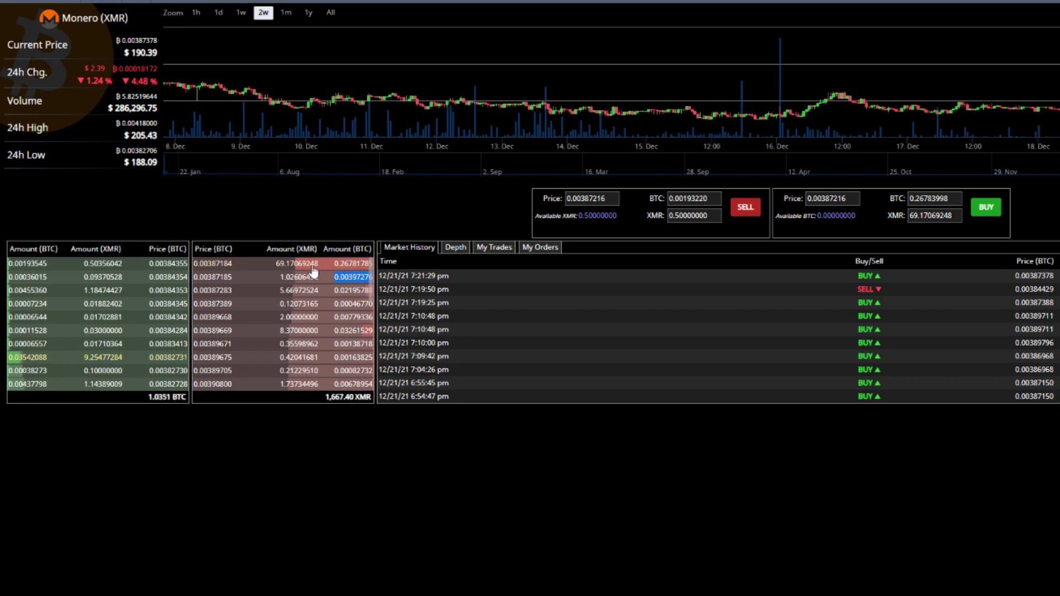
left_click(165, 268)
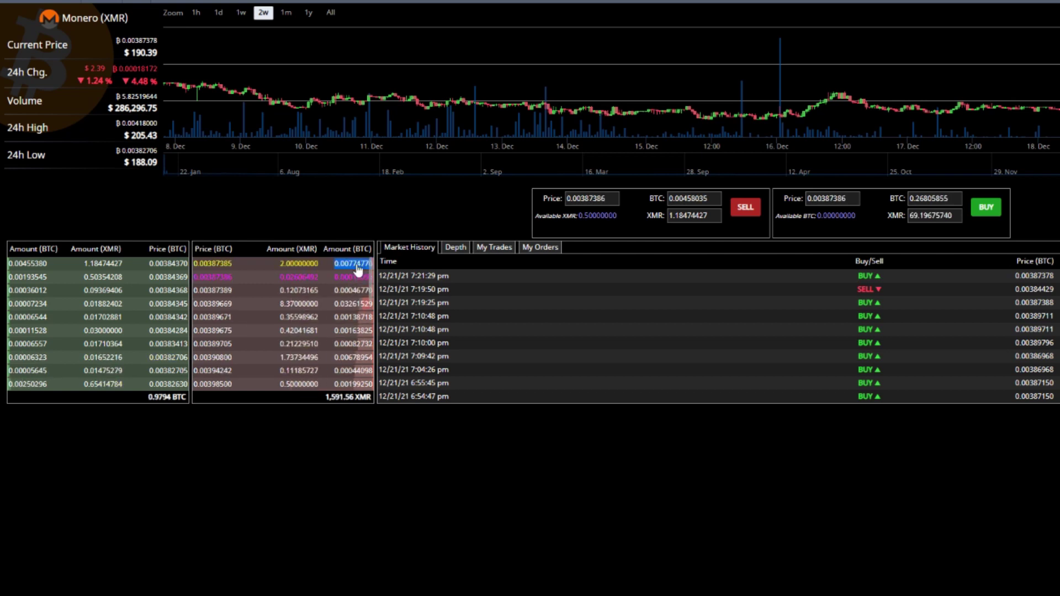
double_click(598, 216)
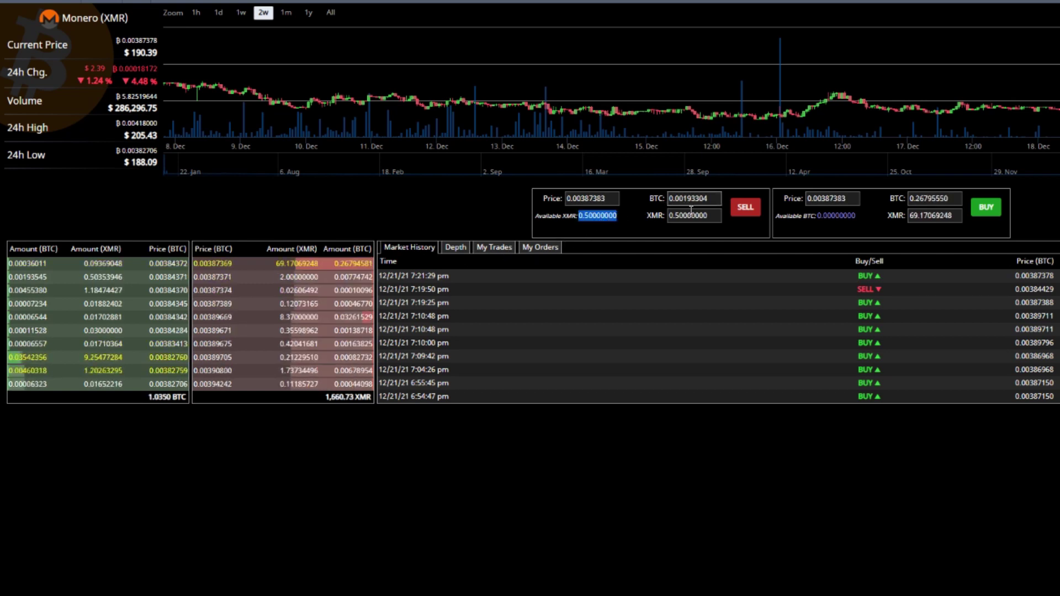
double_click(169, 264)
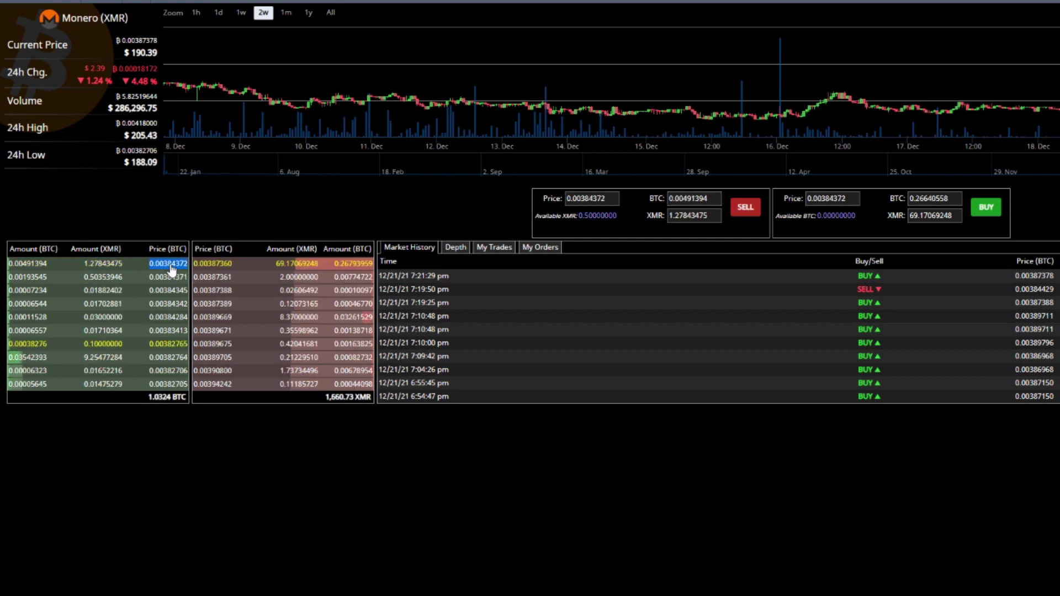
left_click(602, 217)
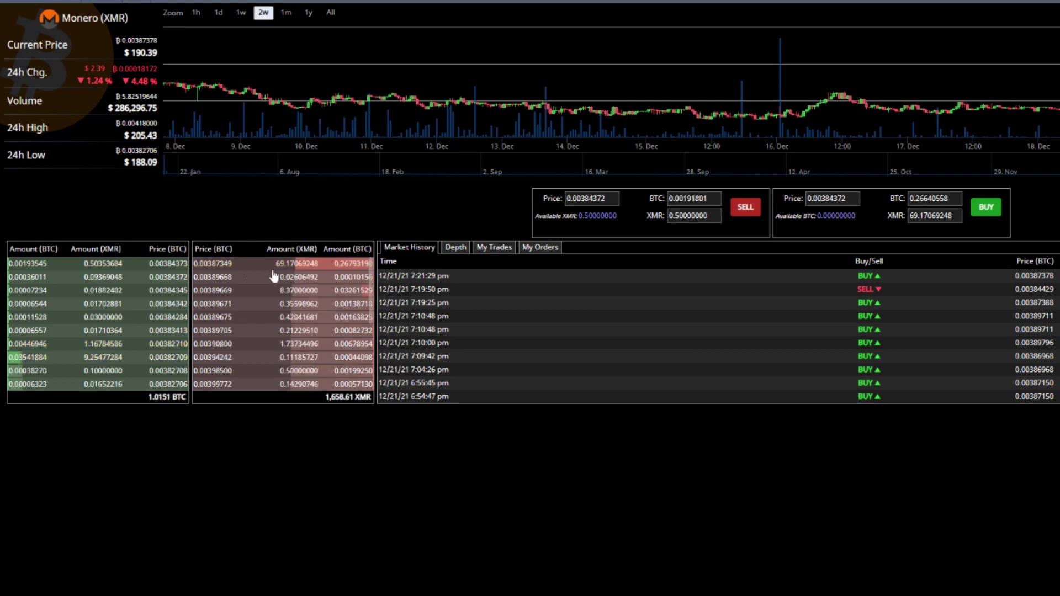
double_click(178, 264)
left_click(177, 267)
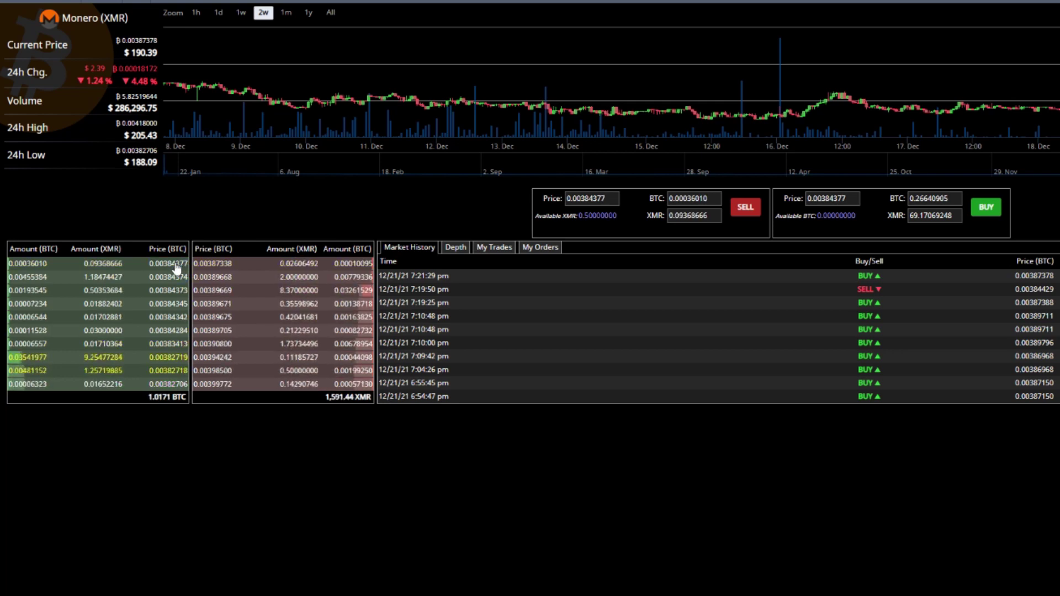
double_click(600, 216)
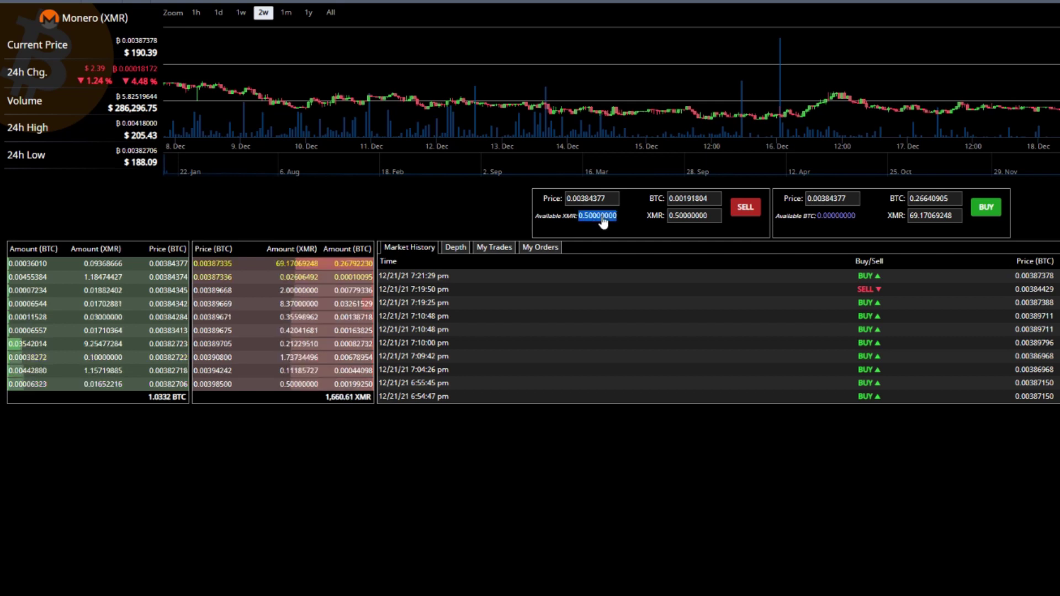
Step: Sell the full available 0.5 XMR at the highest bid price of 0.00384378 BTC
left_click(177, 267)
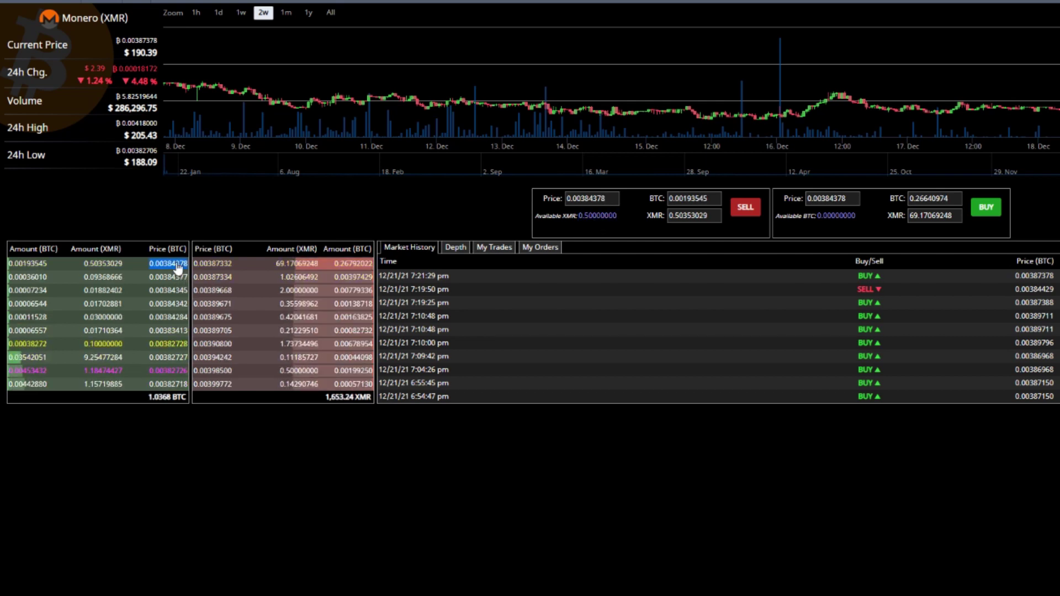
left_click(608, 217)
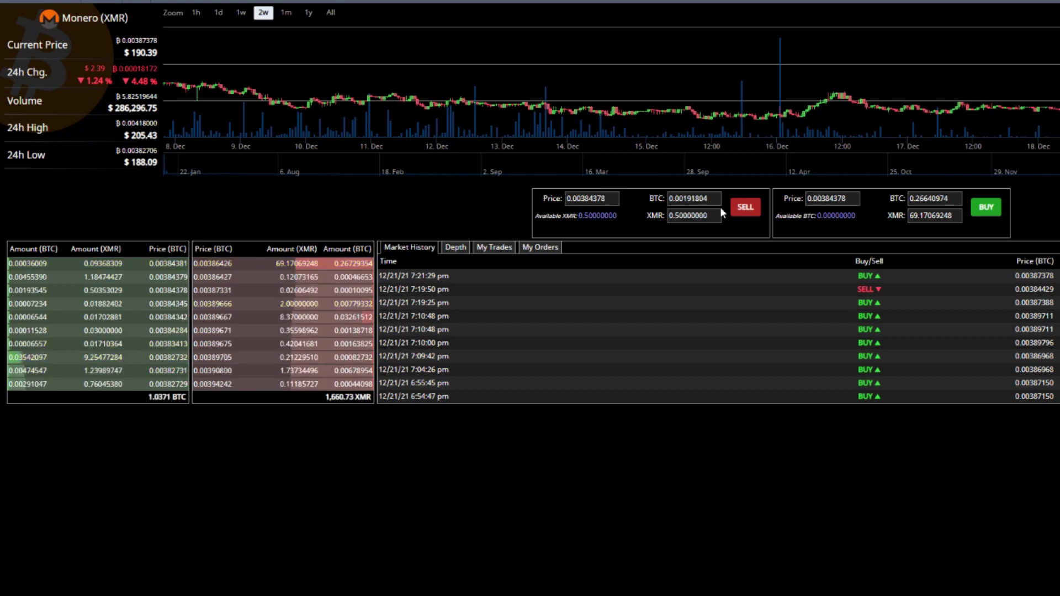
left_click(748, 213)
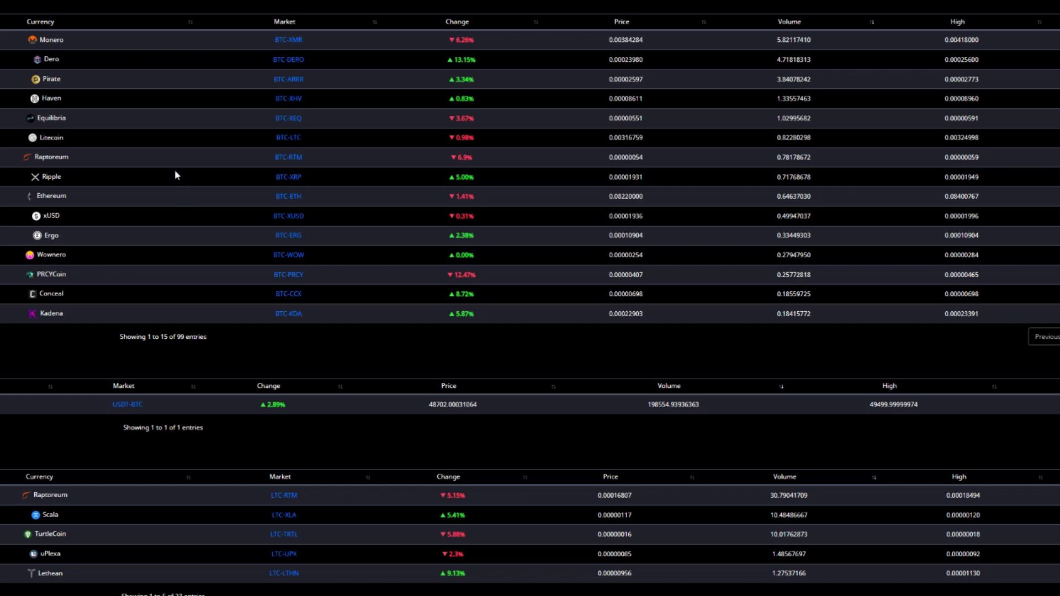
Step: Open the BTC-RTM market and fill the buy order with the lowest ask price of 0.00000055 and the full available Bitcoin balance
left_click(294, 159)
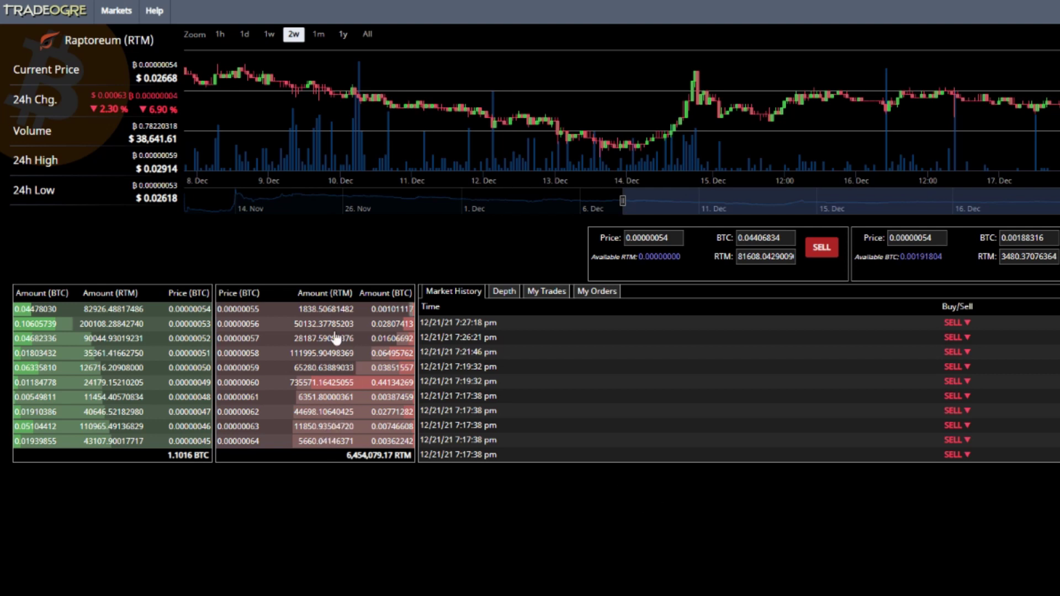
double_click(198, 310)
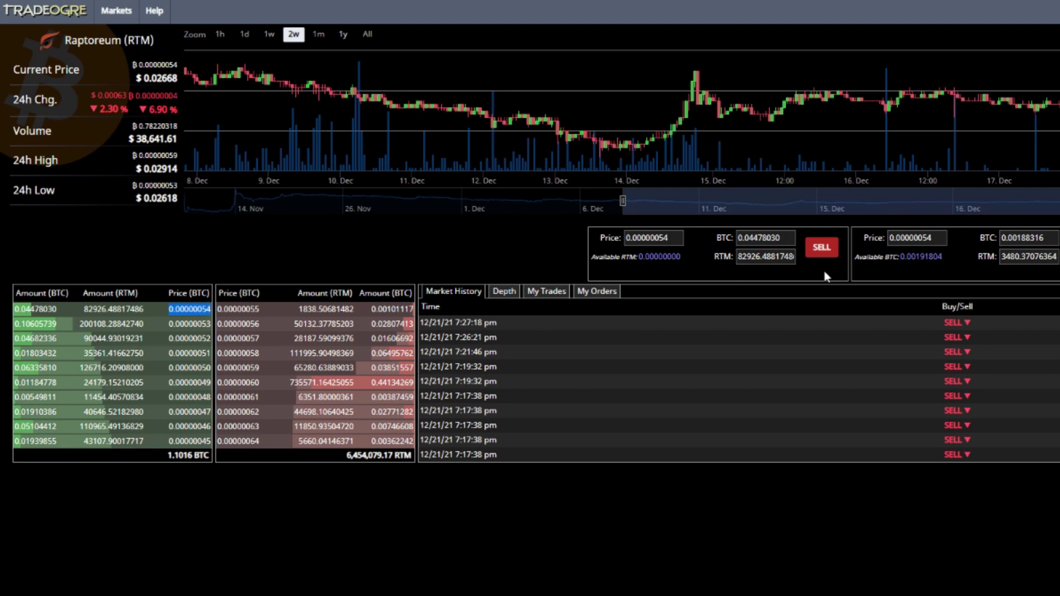
left_click(928, 258)
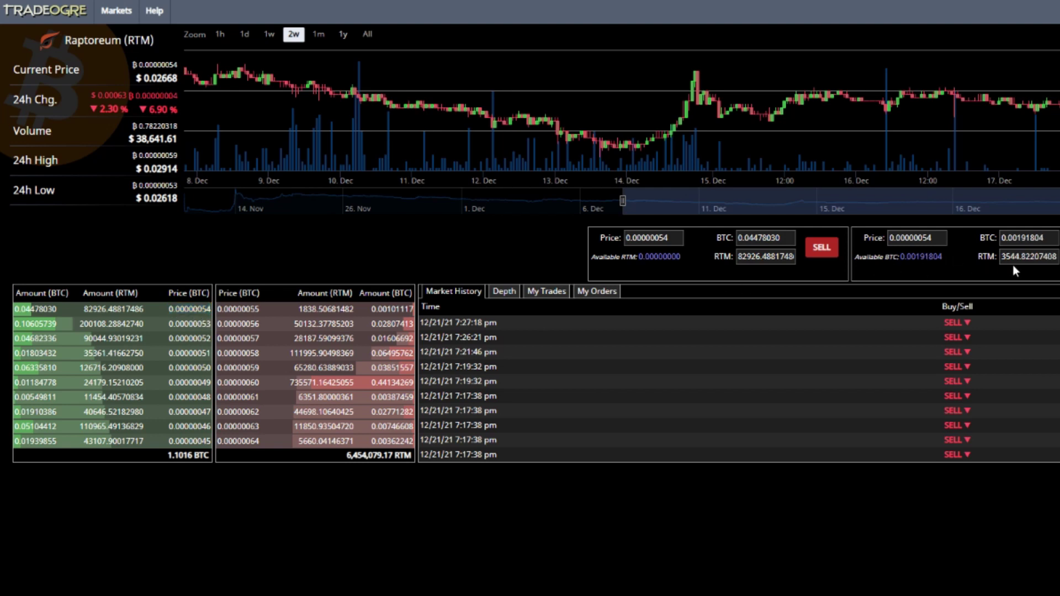
double_click(400, 309)
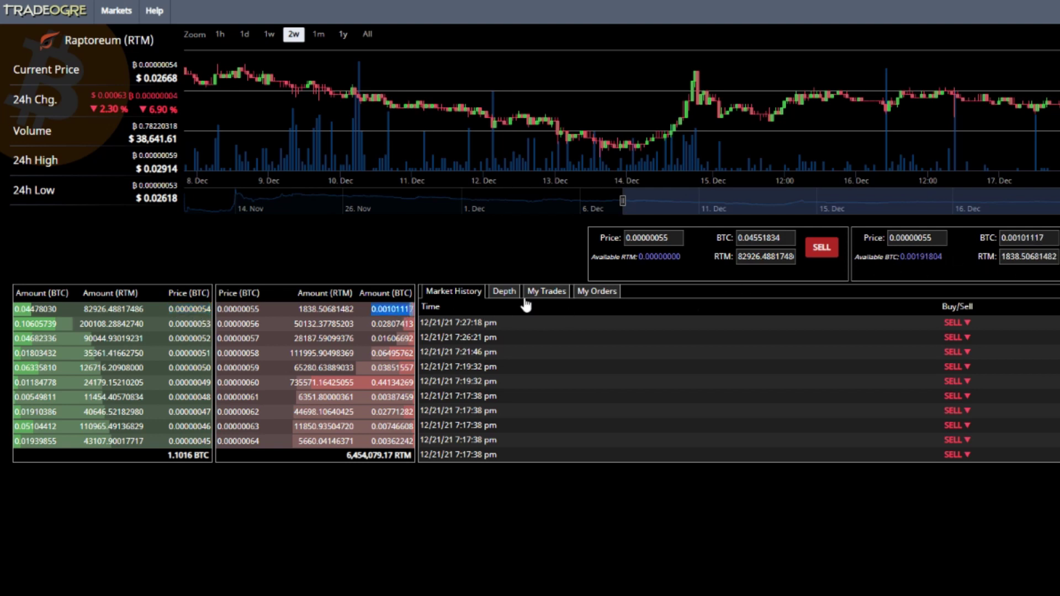
left_click(936, 260)
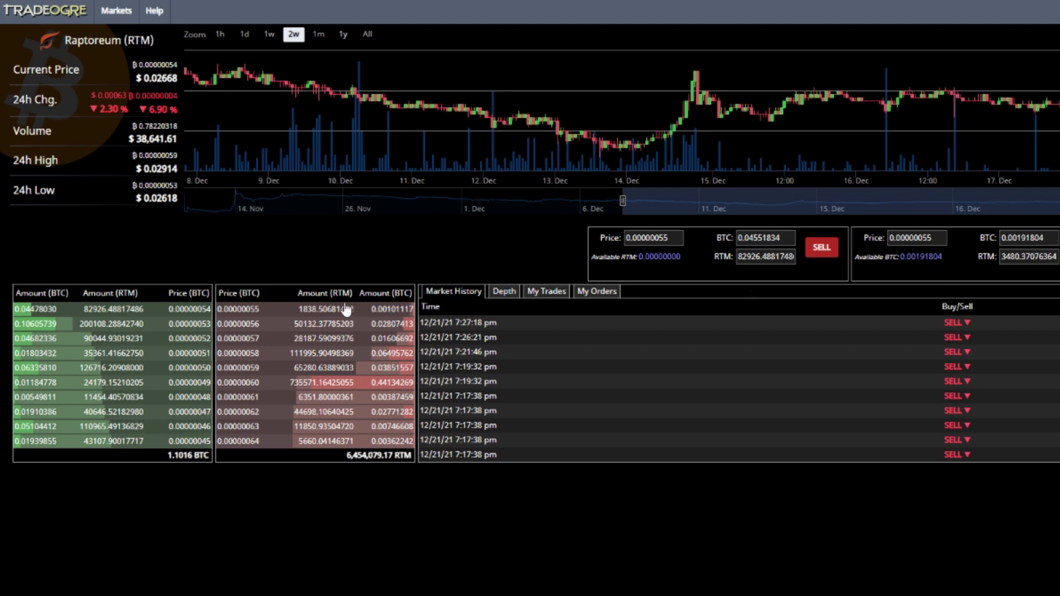
Step: Place a Raptoreum buy order at 0.00000054 BTC using the full available 0.00191804 BTC, and cancel that open order
double_click(188, 311)
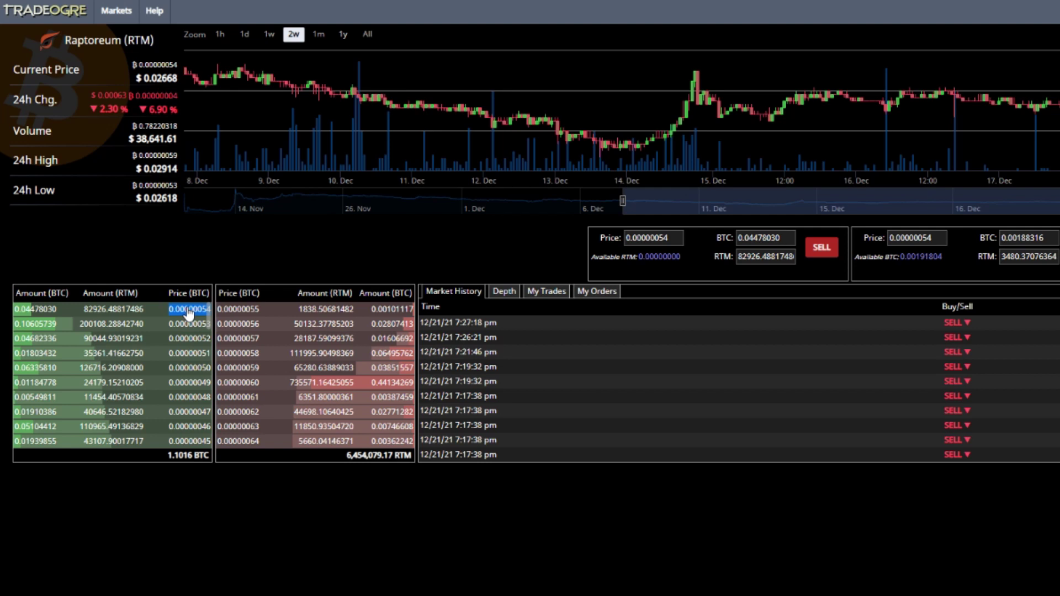
left_click(920, 260)
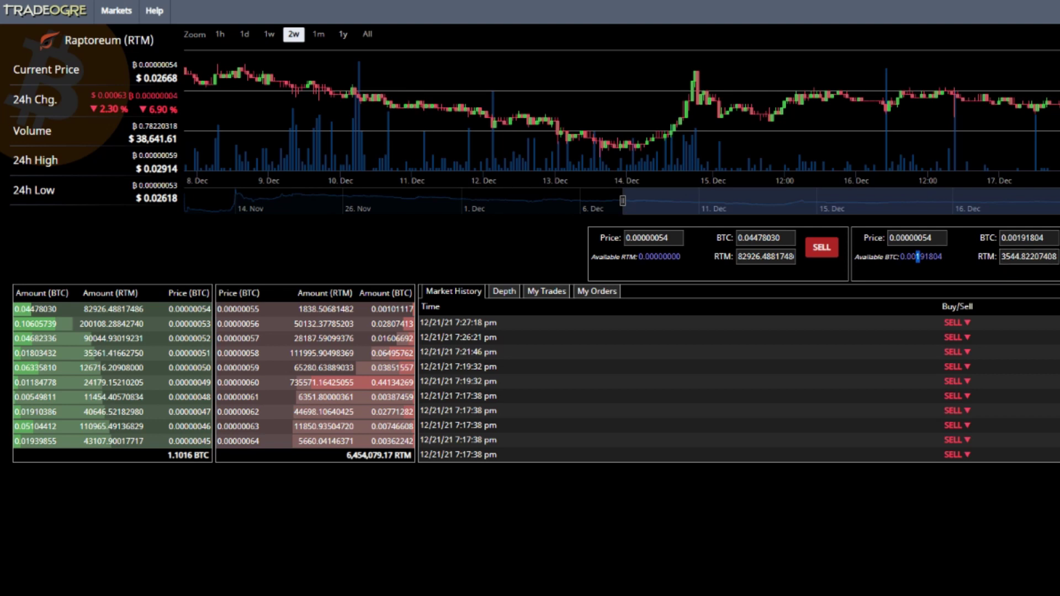
key("Return")
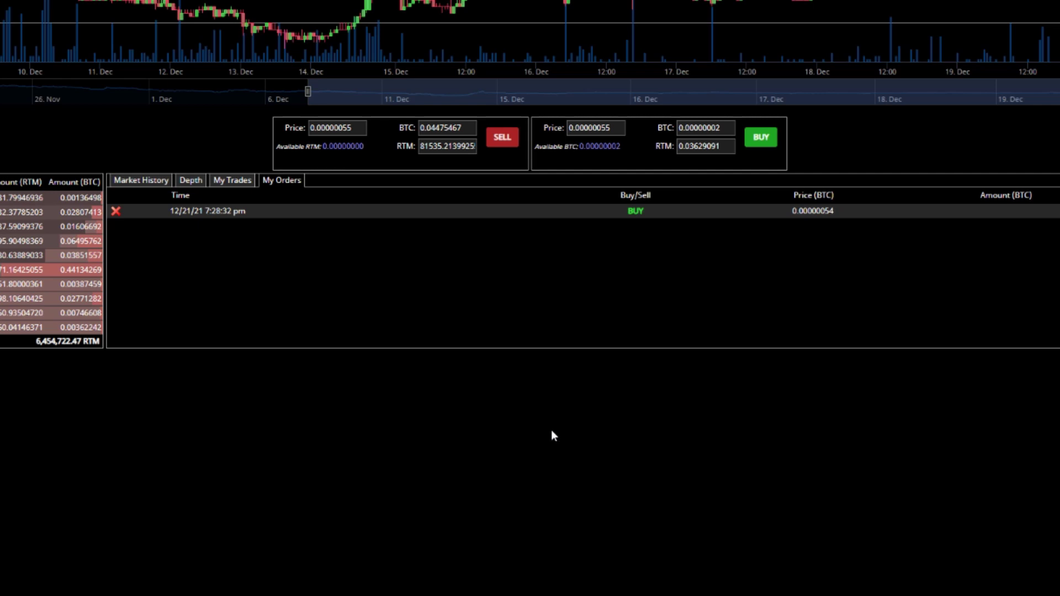
left_click(116, 212)
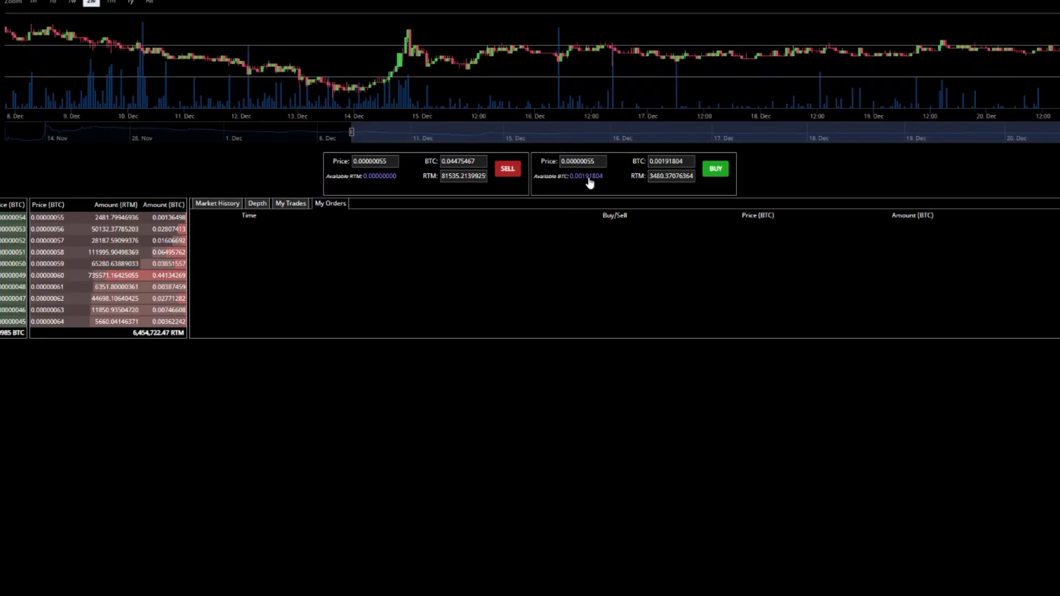
Step: Buy 3480.37076364 RTM at the lowest ask price of 0.00000055 BTC using the full available 0.00191804 BTC
double_click(587, 177)
double_click(173, 219)
left_click(587, 177)
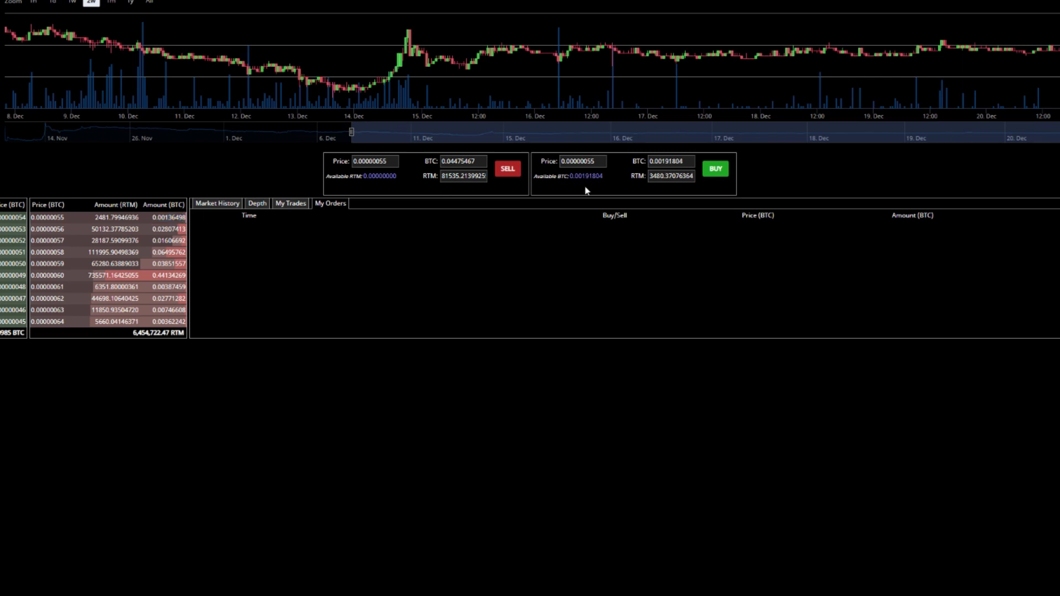
left_click(722, 171)
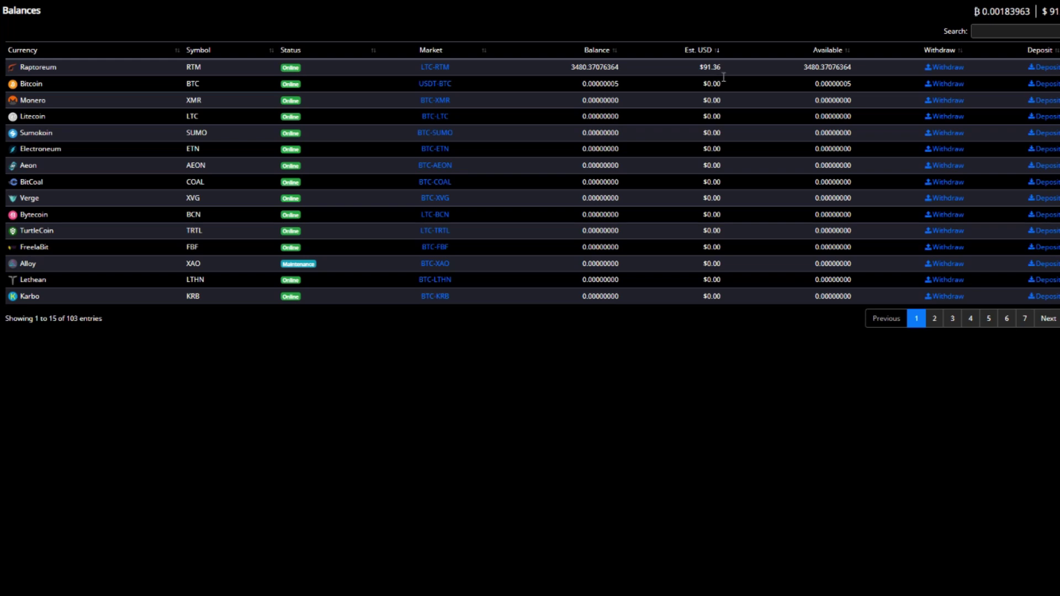
Step: Open the Raptoreum withdrawal form from the balances list and choose the saved address SmartNodes Onboarding
left_click(944, 68)
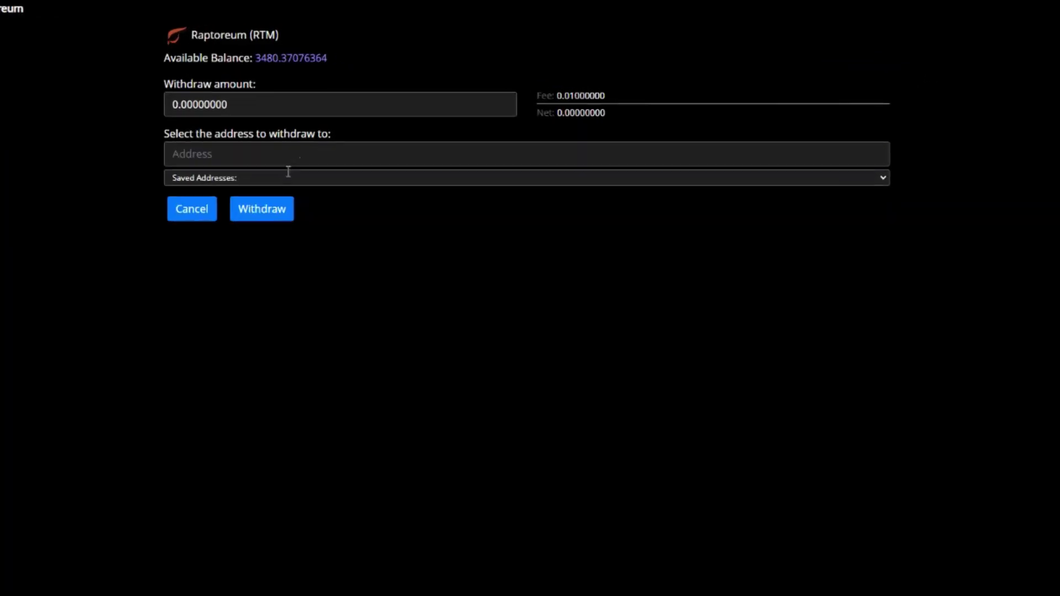
left_click(312, 158)
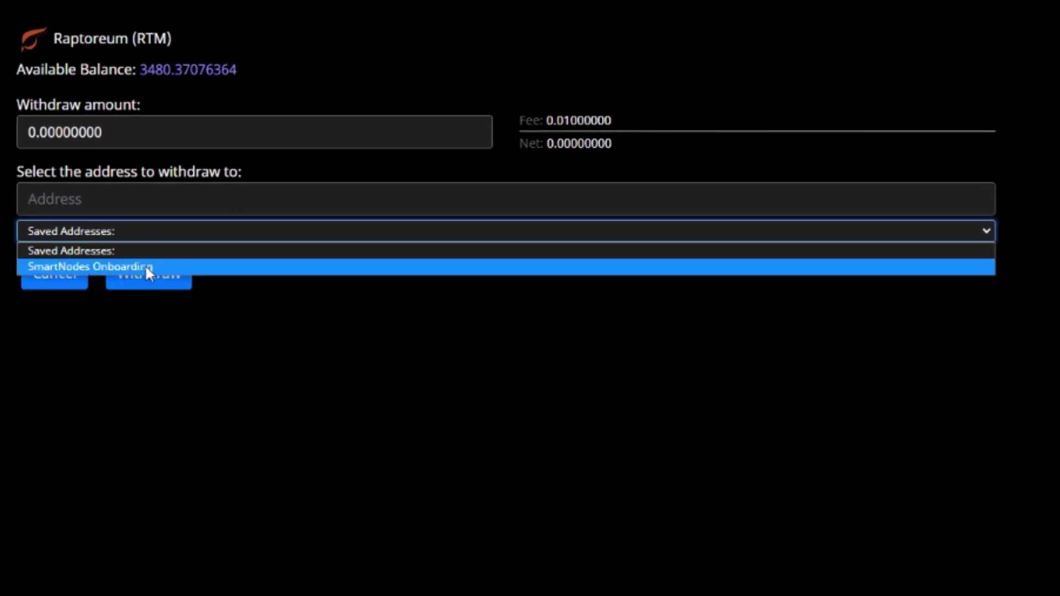
left_click(145, 267)
Step: Set the withdrawal amount to 3480.35 RTM and submit the withdrawal
left_click_drag(119, 134, 15, 132)
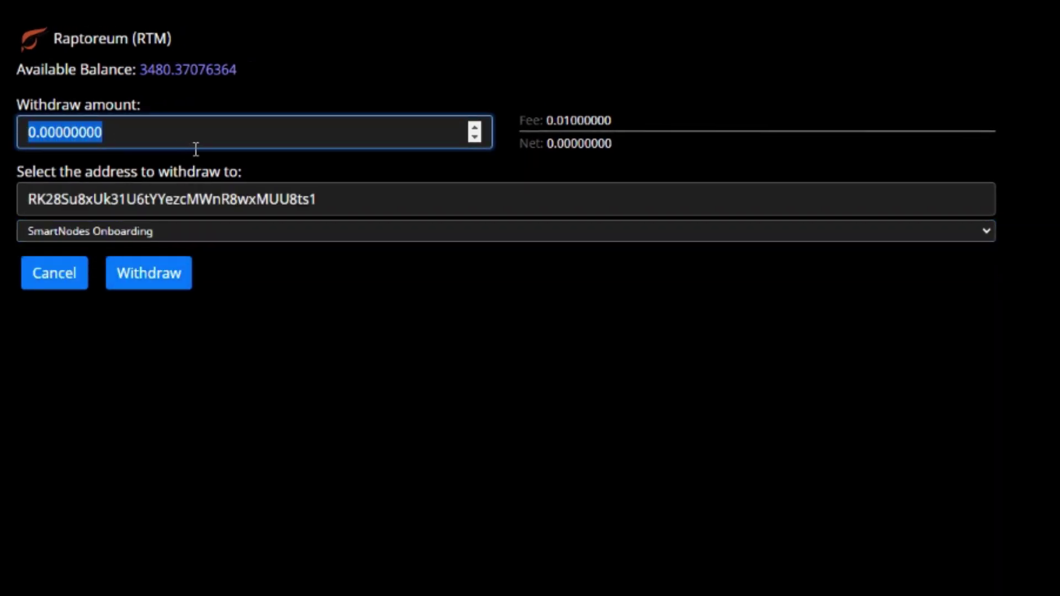
type("34")
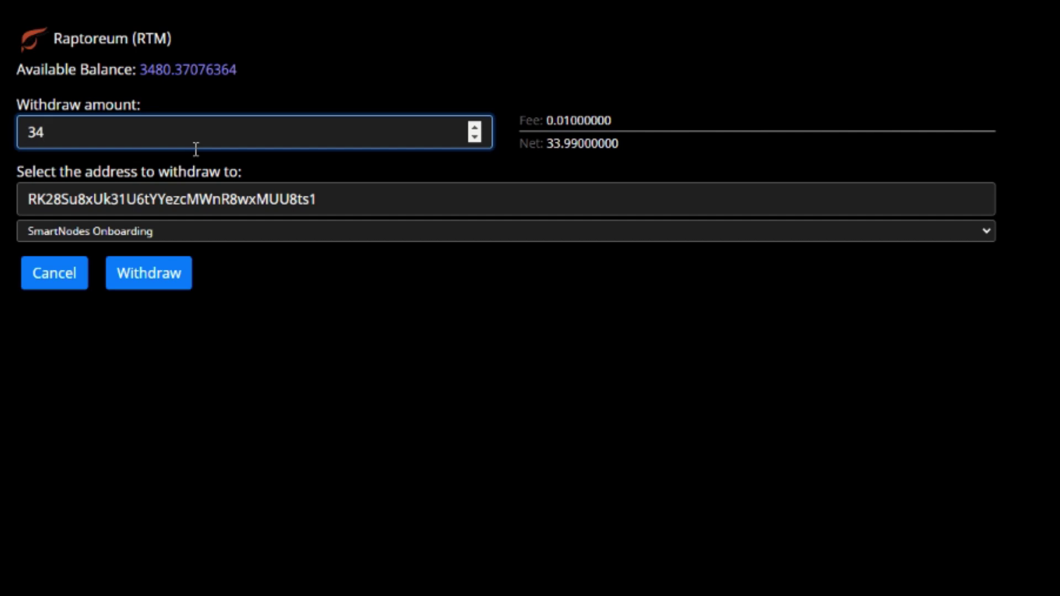
type("80.")
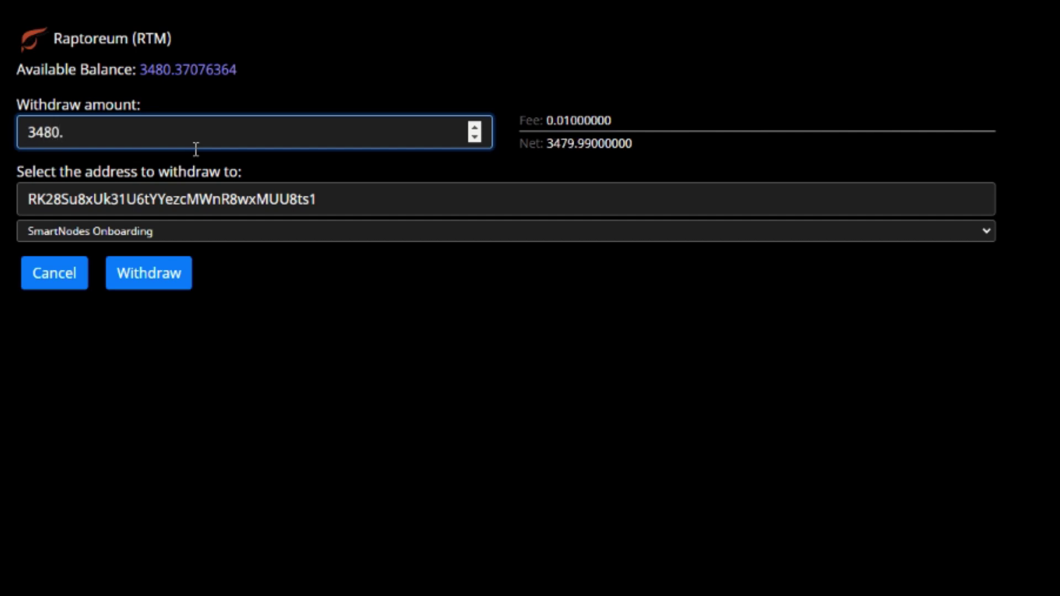
type("35")
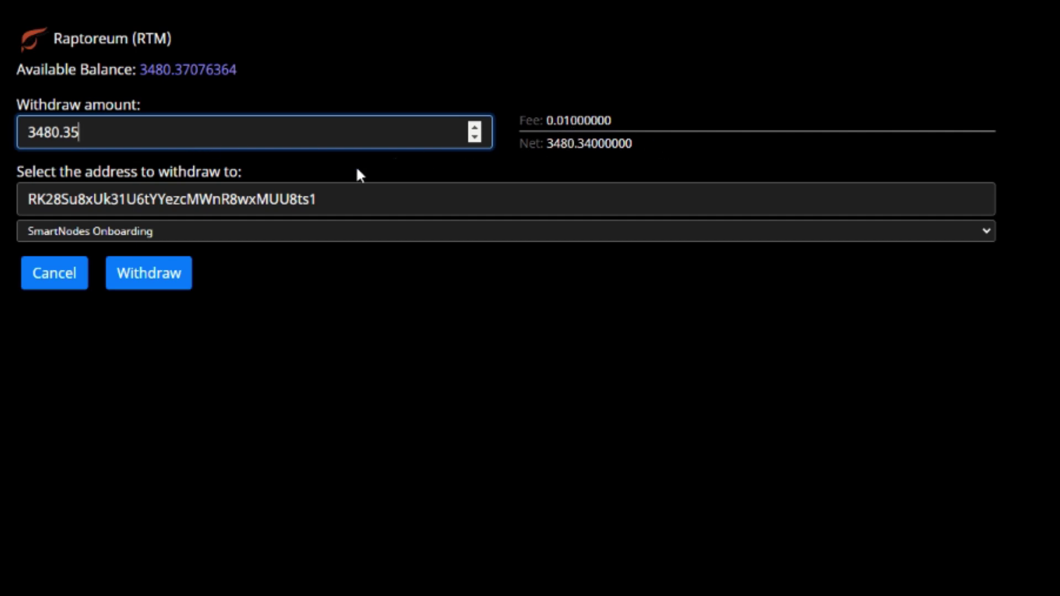
left_click(148, 279)
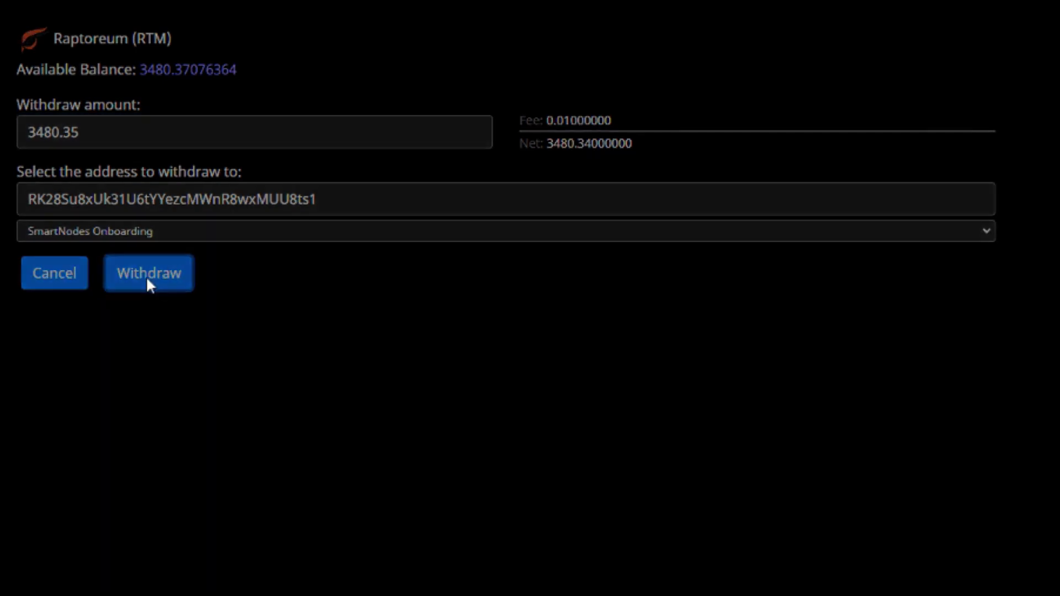